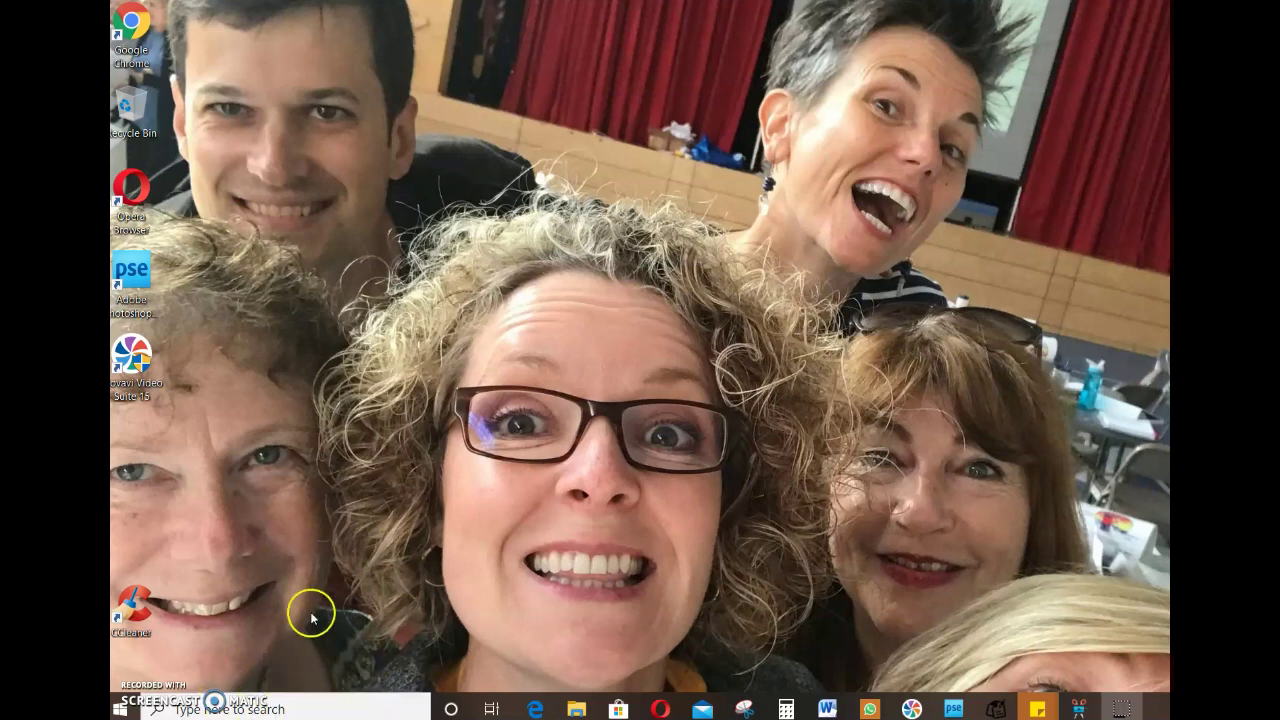
Launch the Windows Camera app, snap a photo of the child's drawing, then close Camera
{"action": "left_click", "coordinate": [286, 710]}
{"action": "type", "text": "camera"}
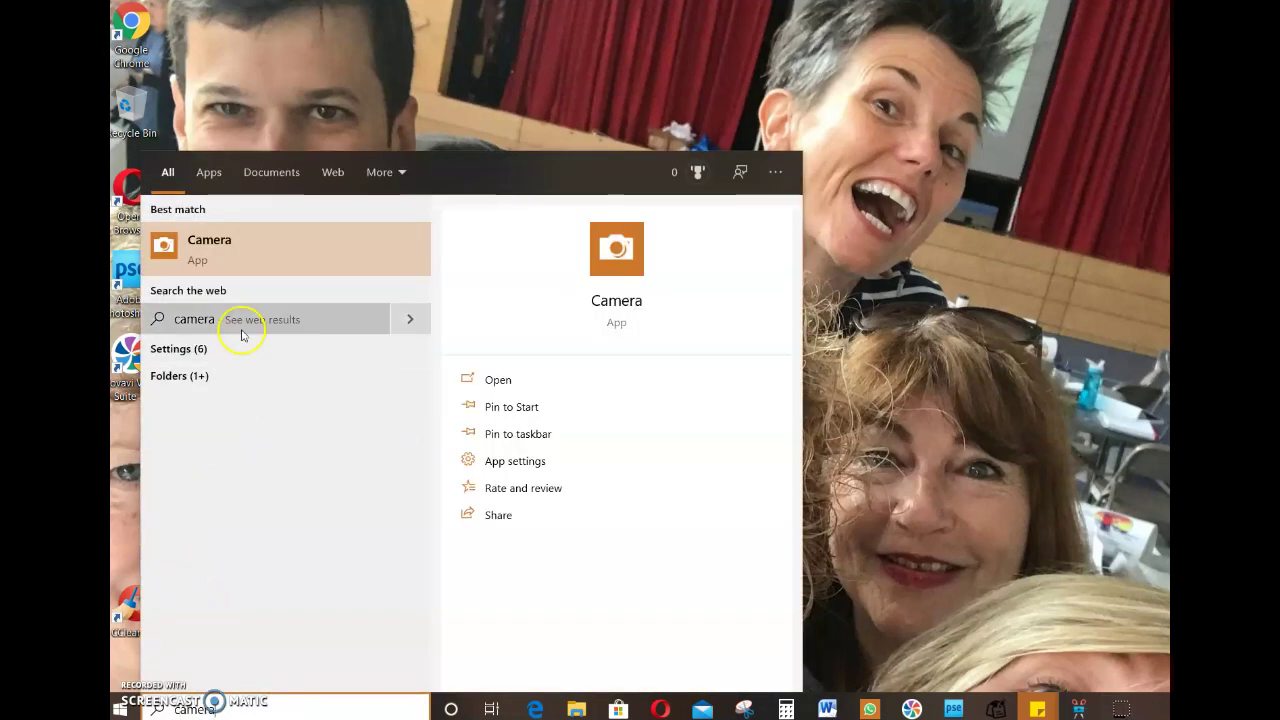
{"action": "left_click", "coordinate": [286, 258]}
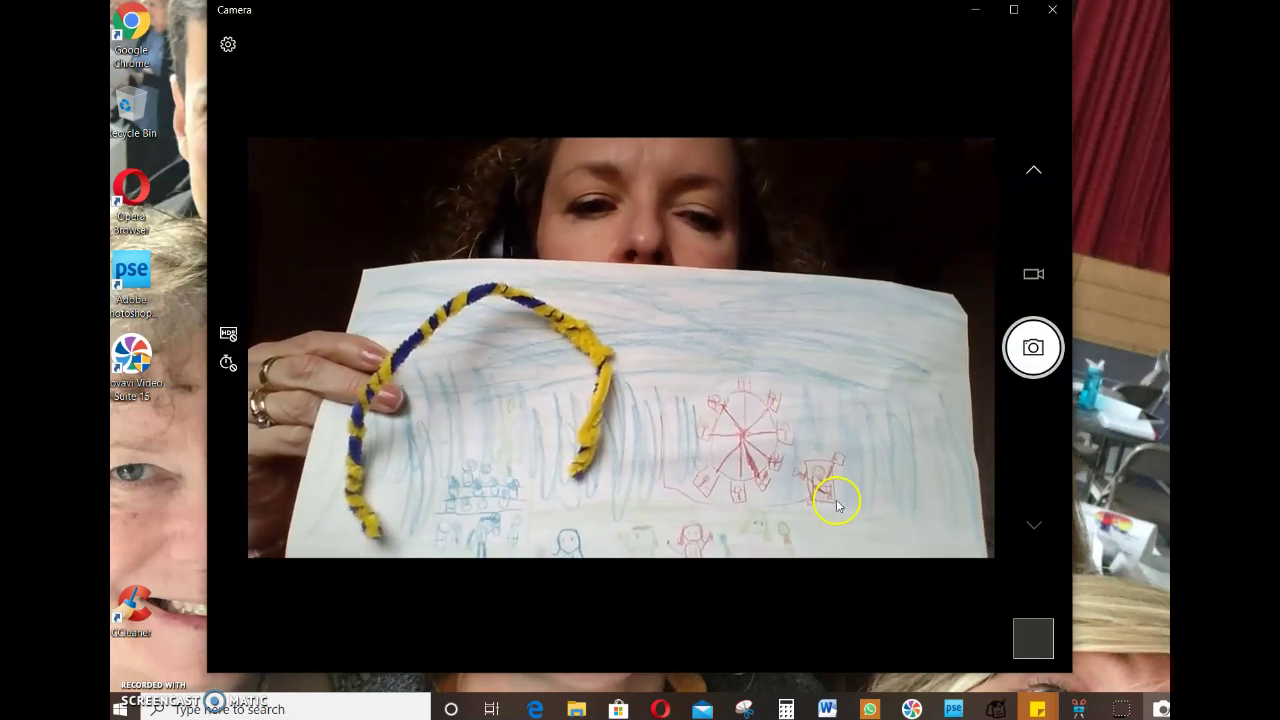
{"action": "left_click", "coordinate": [1034, 350]}
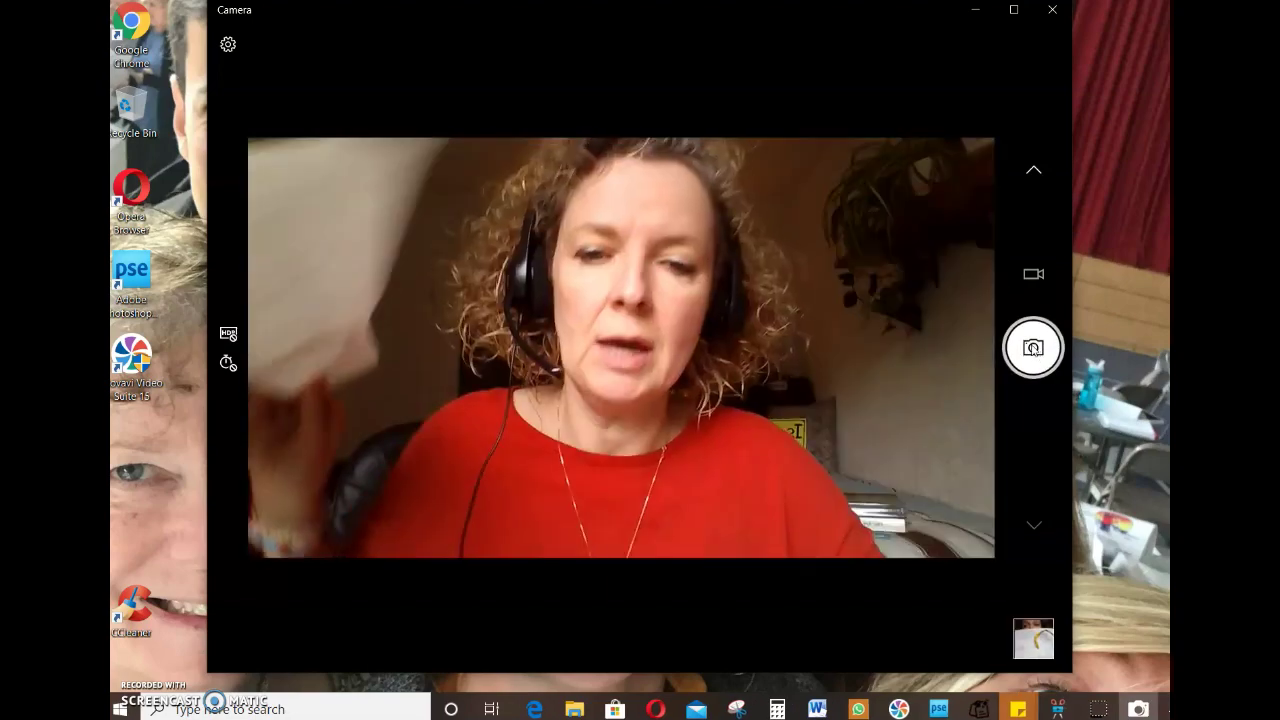
{"action": "left_click", "coordinate": [1052, 10]}
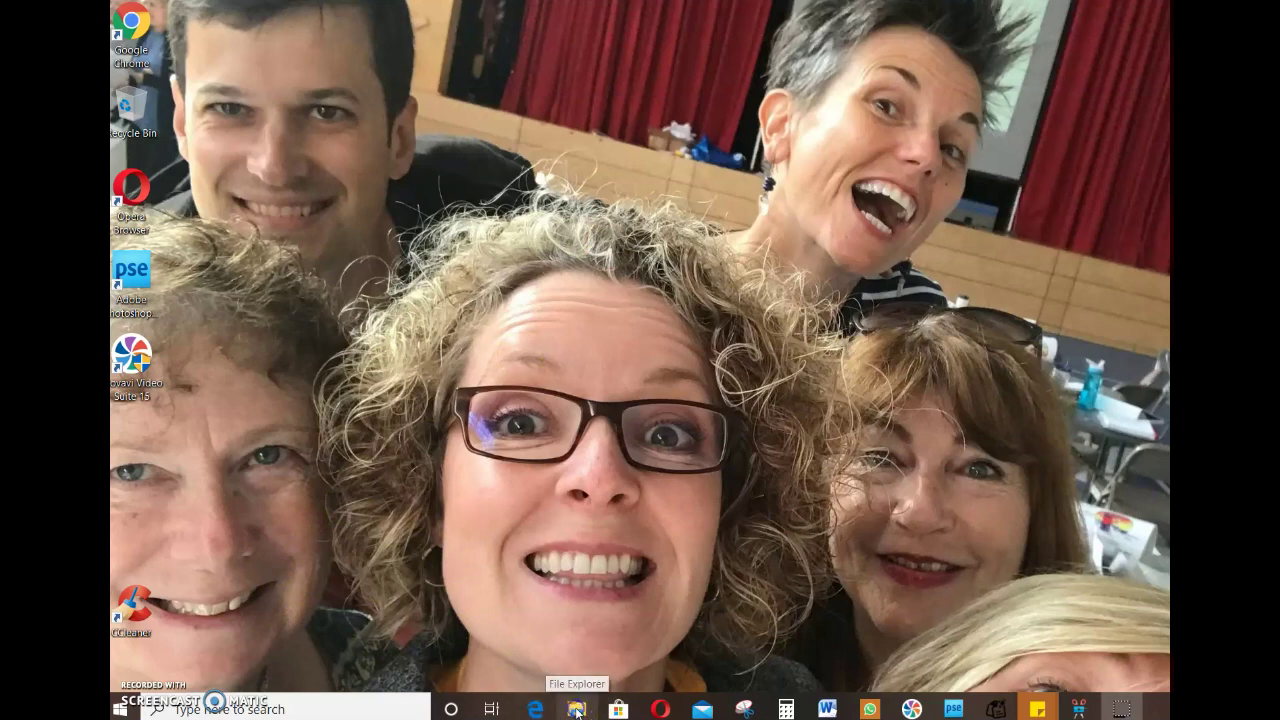
In File Explorer, go to This PC > Pictures > Camera Roll
{"action": "left_click", "coordinate": [576, 710]}
{"action": "left_click", "coordinate": [320, 480]}
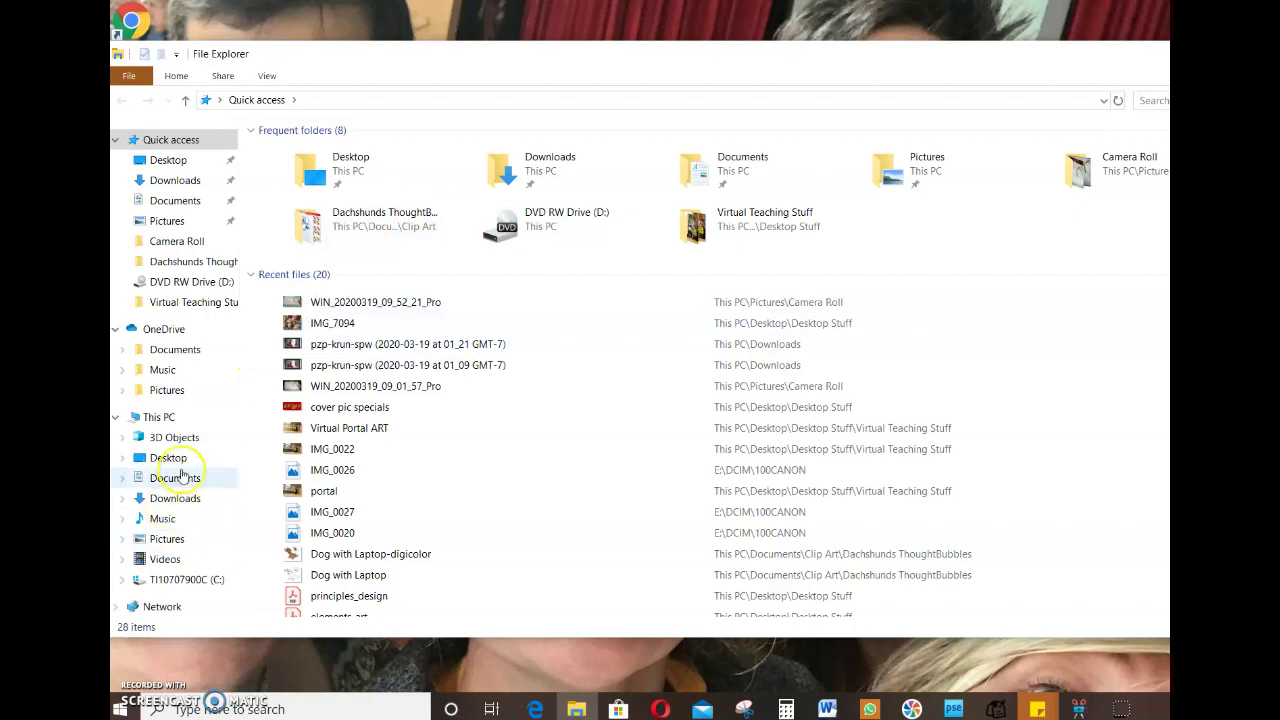
{"action": "left_click", "coordinate": [158, 420]}
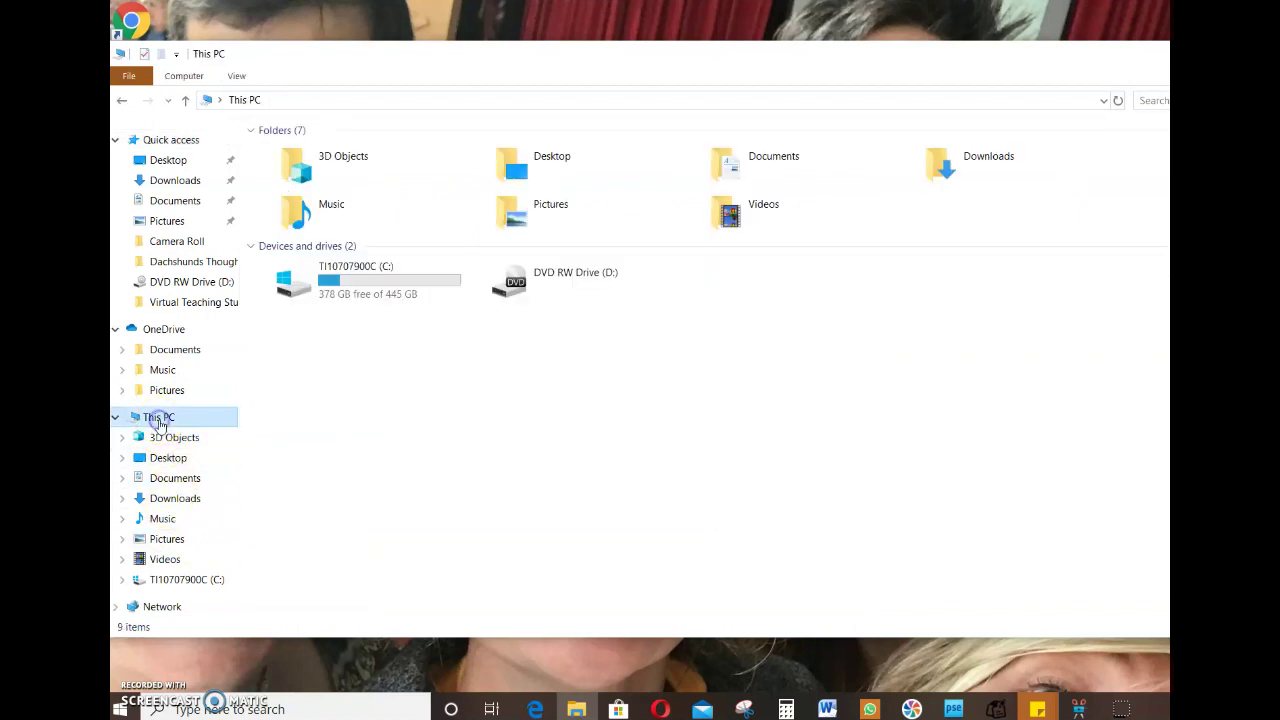
{"action": "double_click", "coordinate": [565, 210]}
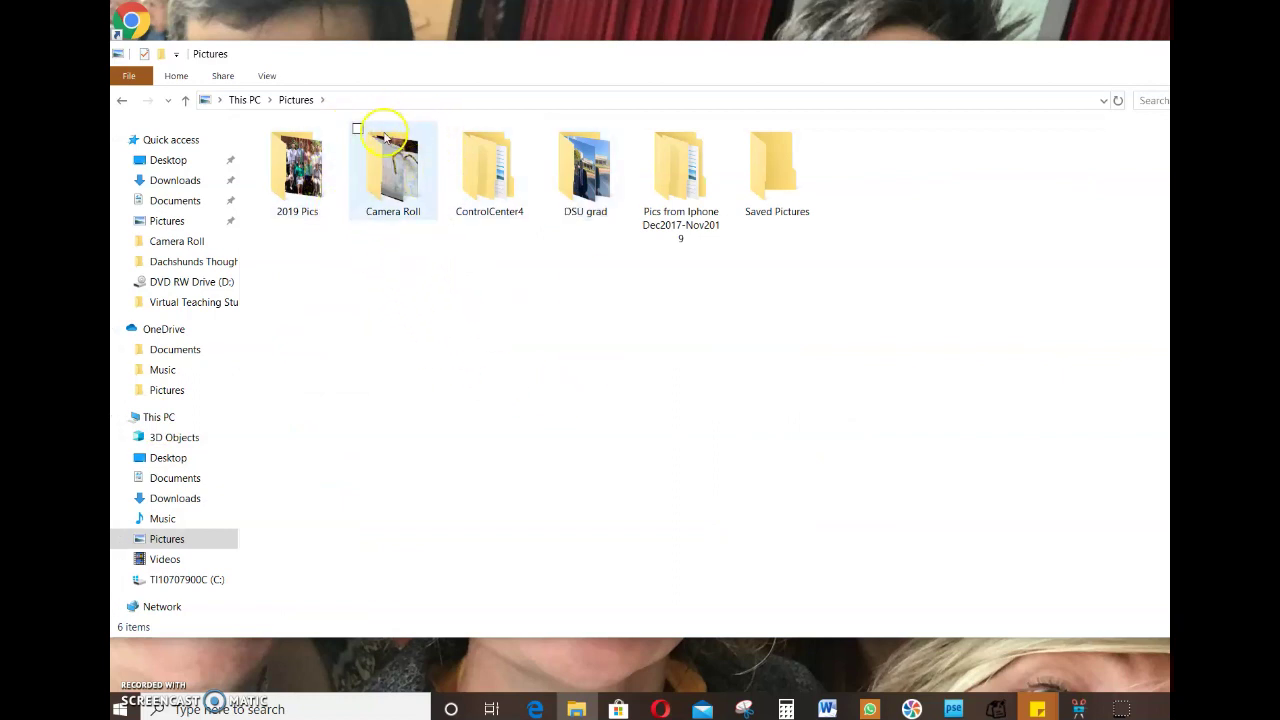
{"action": "double_click", "coordinate": [396, 163]}
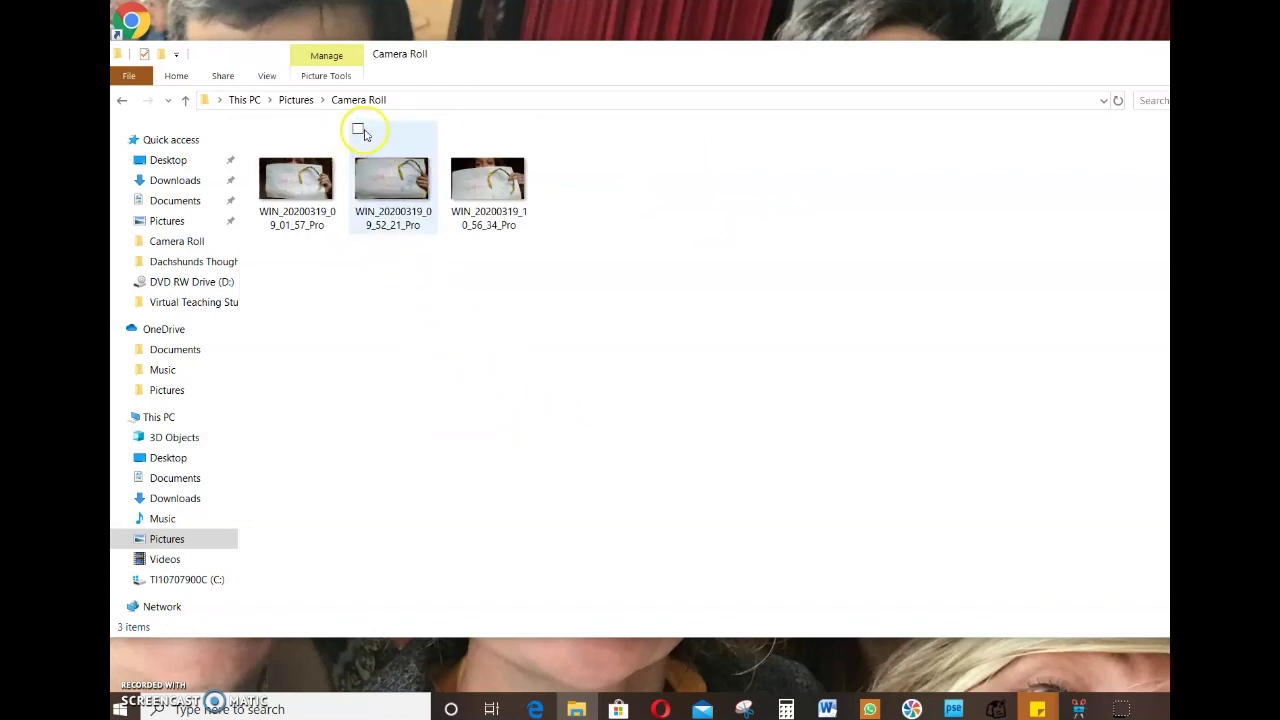
Check the three drawing photos in Camera Roll one by one, then clear the selection
{"action": "left_click", "coordinate": [357, 129]}
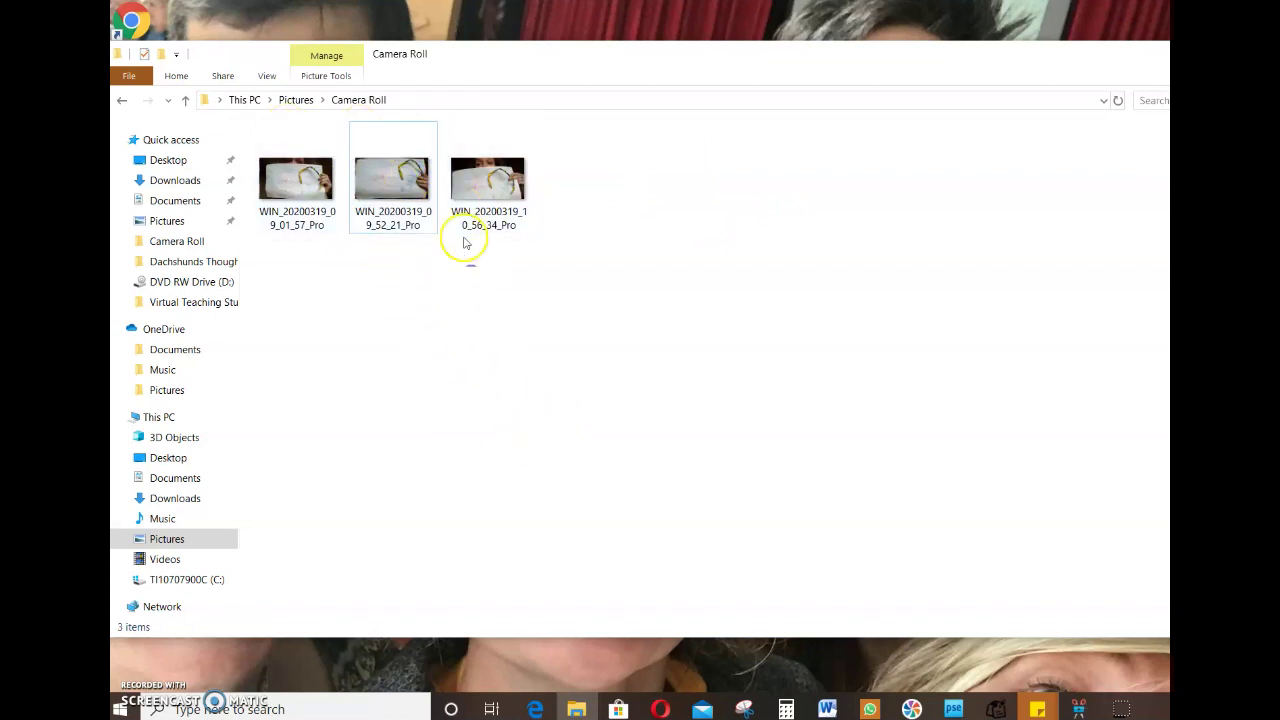
{"action": "left_click", "coordinate": [485, 175]}
{"action": "left_click", "coordinate": [393, 176]}
{"action": "left_click", "coordinate": [315, 180]}
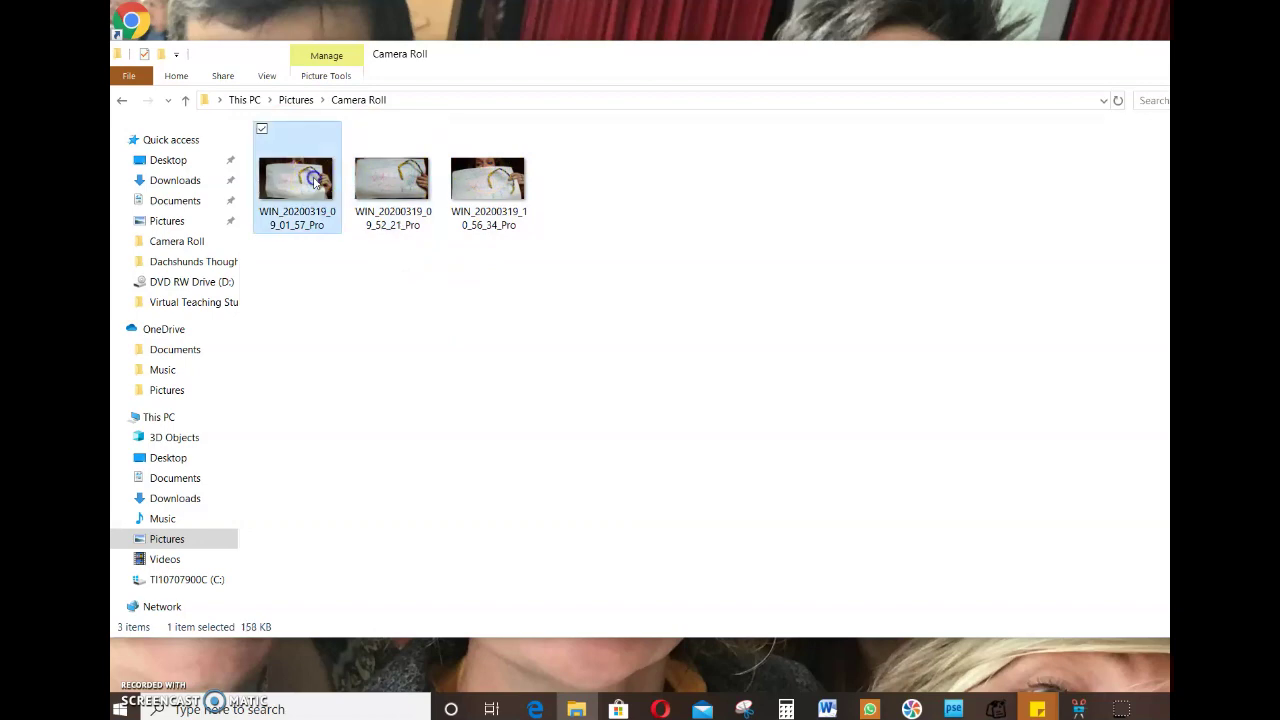
{"action": "left_click", "coordinate": [457, 291]}
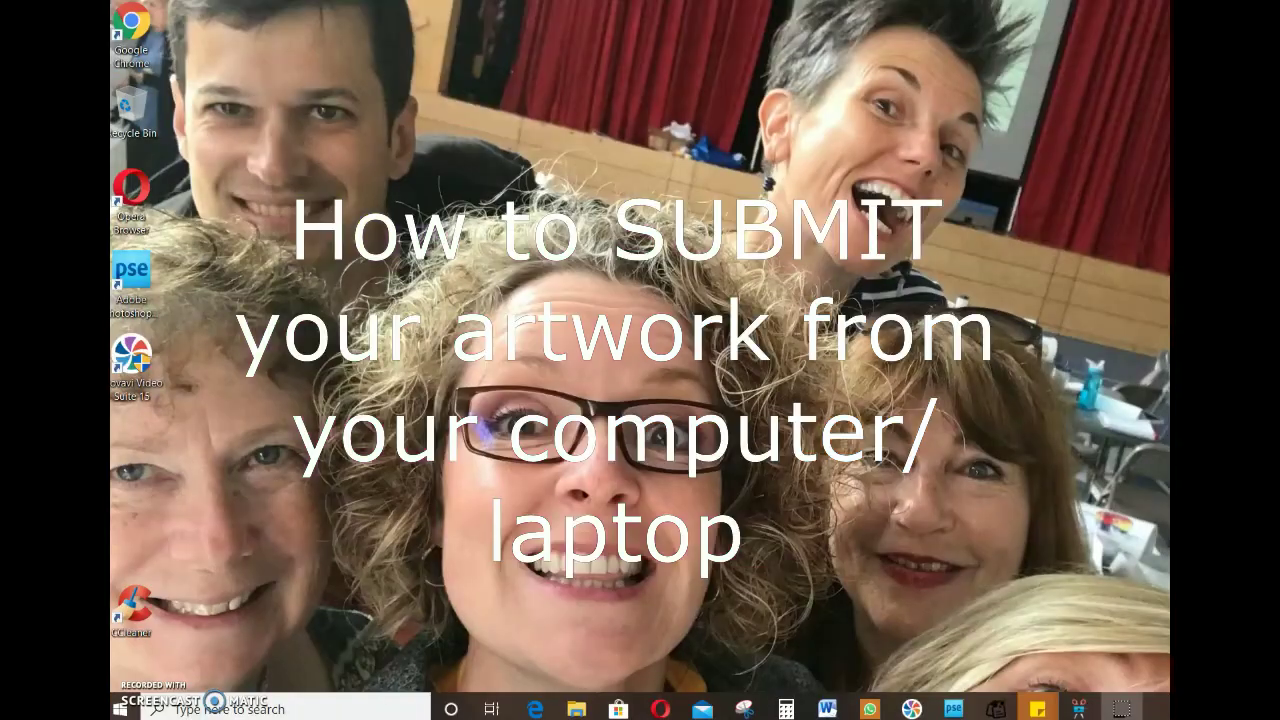
Bring the Opera window forward and switch to Test Class's Assignment 1 tab
{"action": "left_click", "coordinate": [659, 706]}
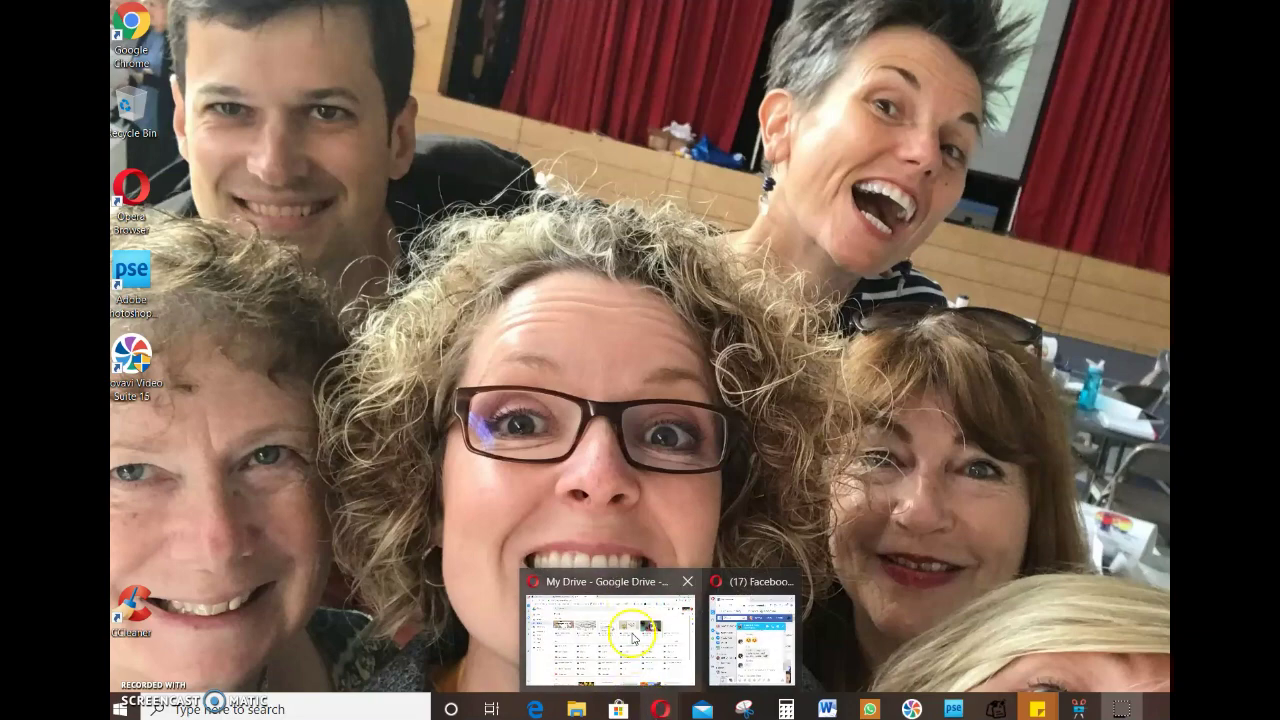
{"action": "left_click", "coordinate": [636, 585]}
{"action": "left_click", "coordinate": [224, 10]}
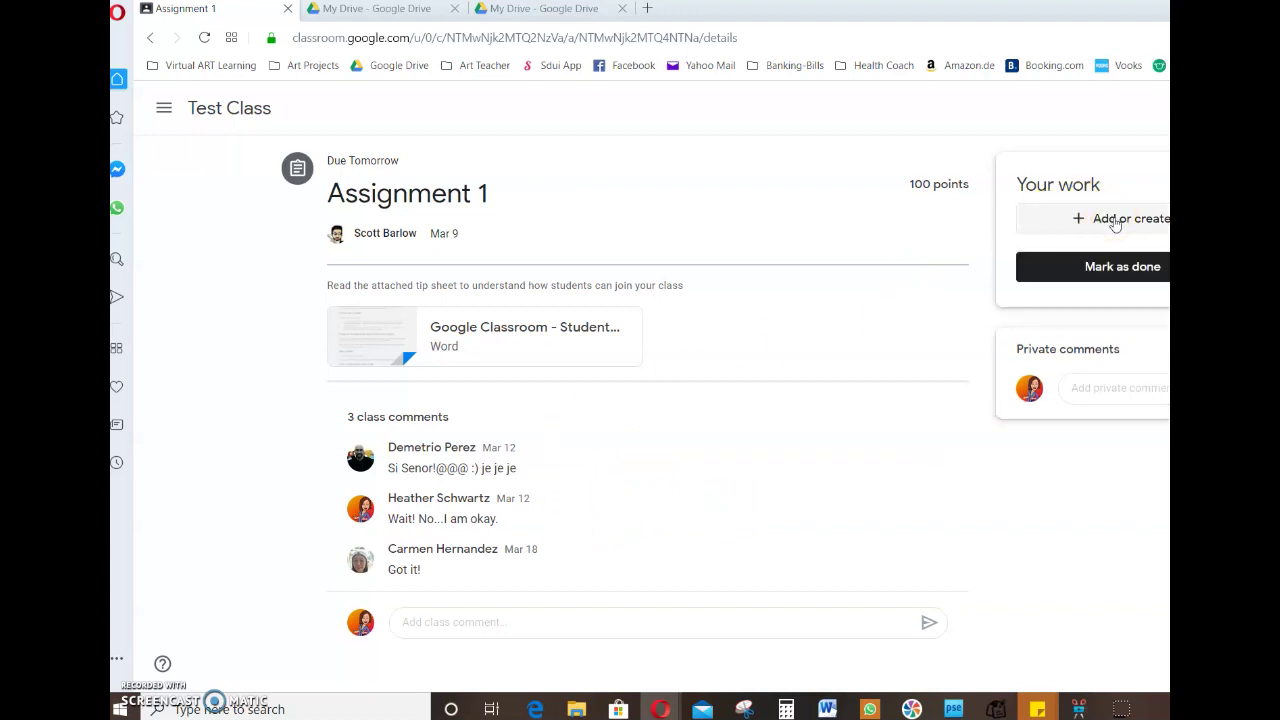
{"action": "left_click", "coordinate": [1116, 220]}
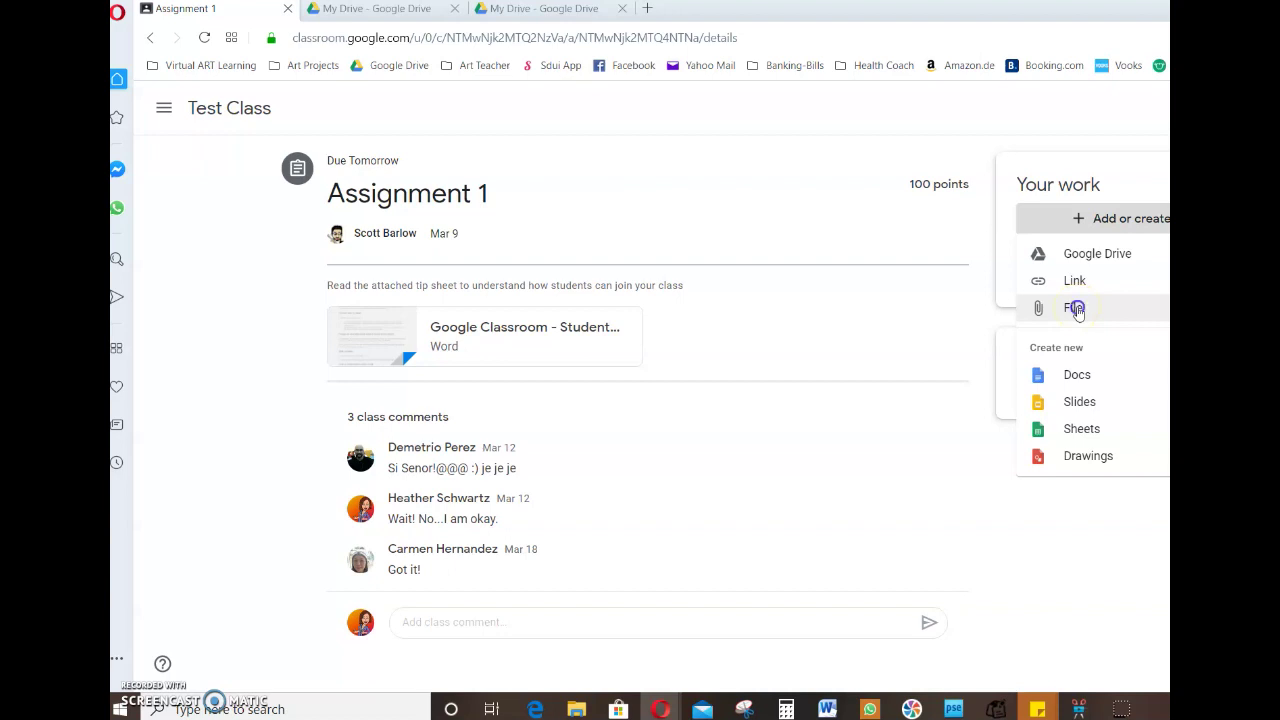
Upload Camera Roll's newest photo, WIN_20200319_10_56_34_Pro.jpg, as Assignment 1's attached work
{"action": "left_click", "coordinate": [1076, 309]}
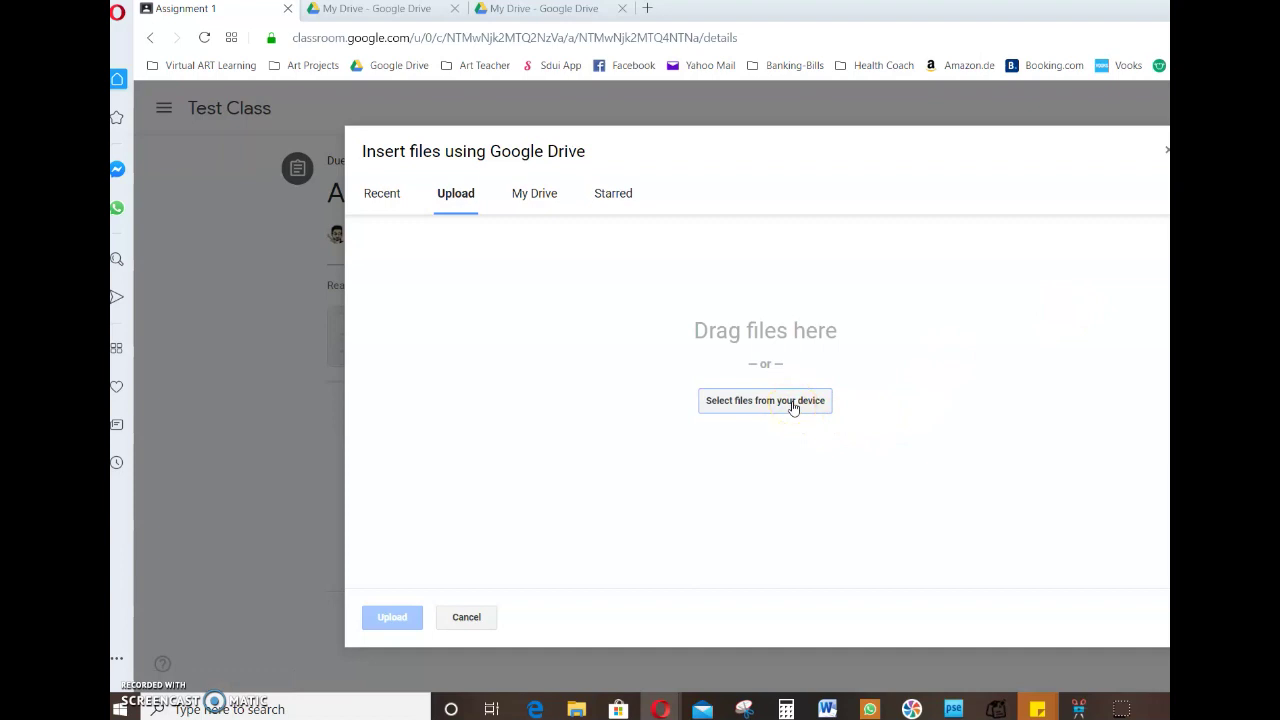
{"action": "left_click", "coordinate": [786, 410]}
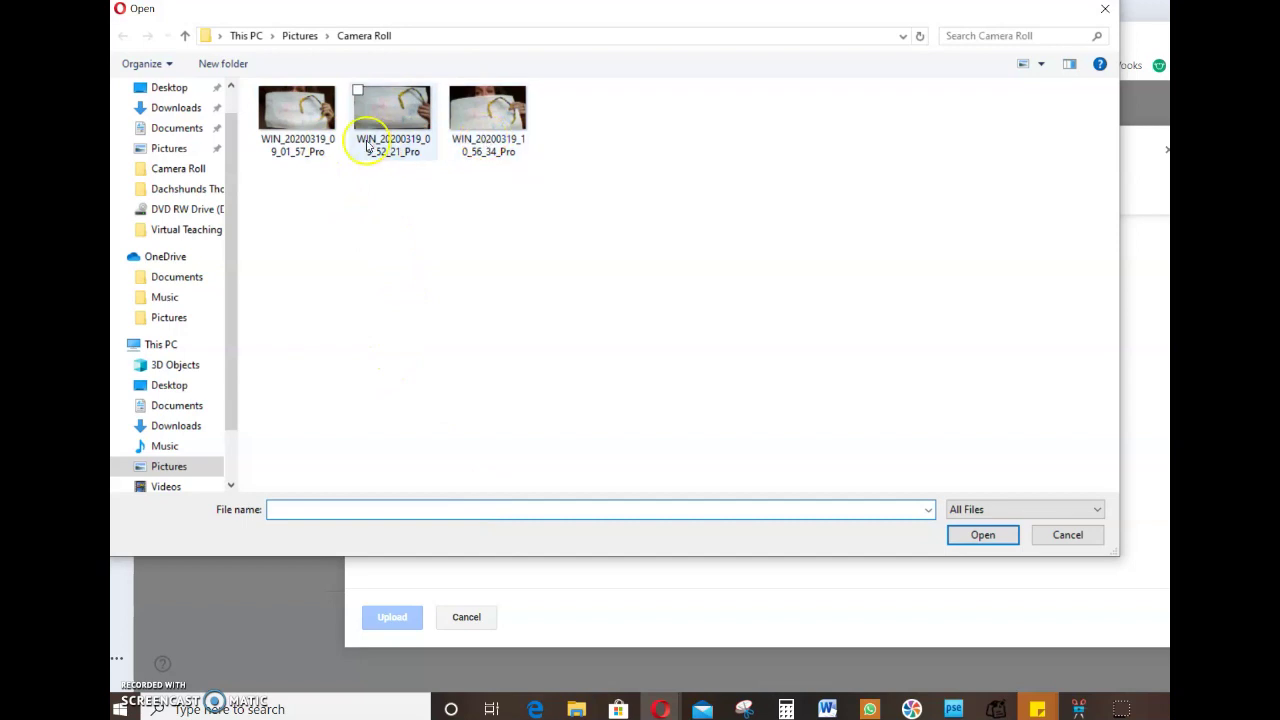
{"action": "left_click", "coordinate": [456, 92]}
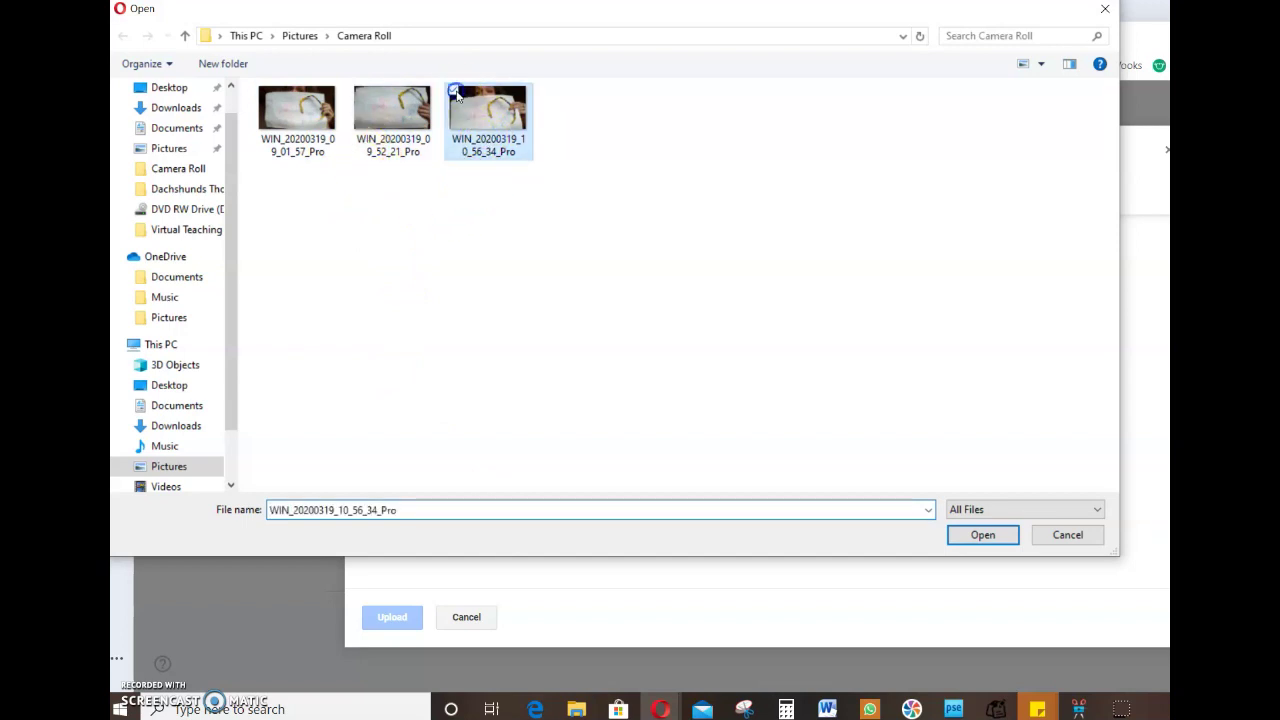
{"action": "left_click", "coordinate": [982, 535]}
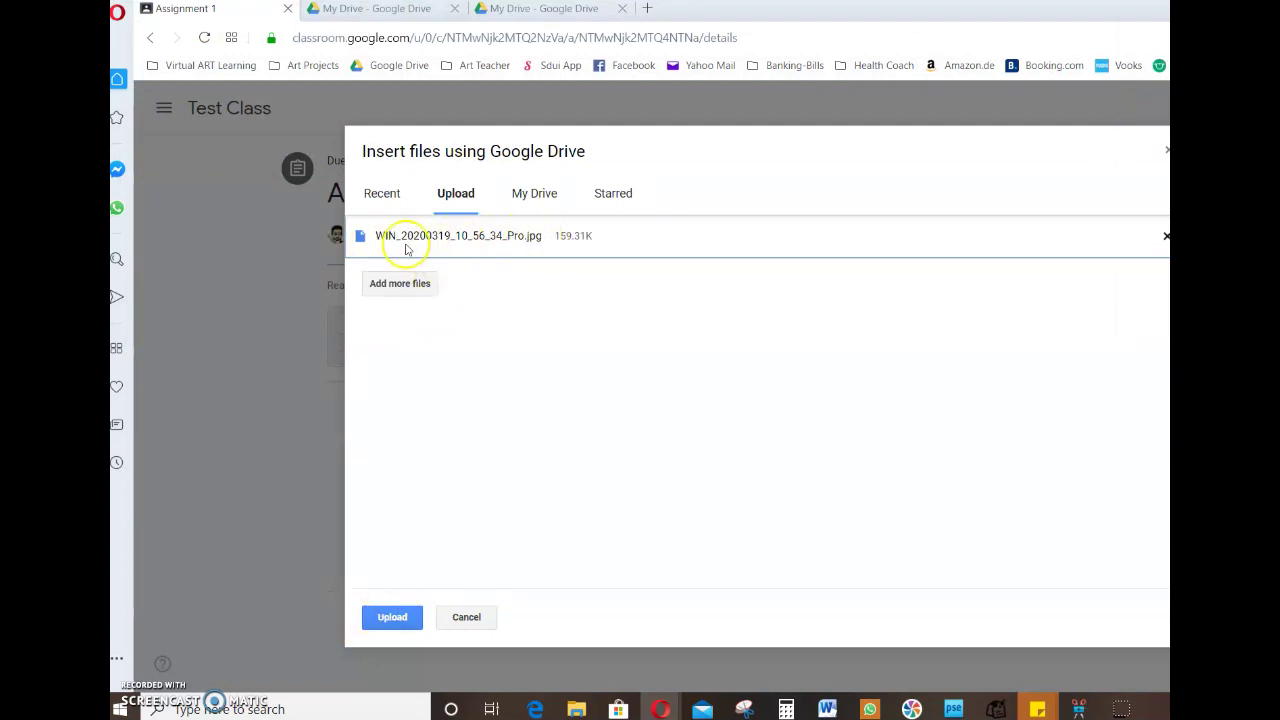
{"action": "left_click", "coordinate": [394, 617]}
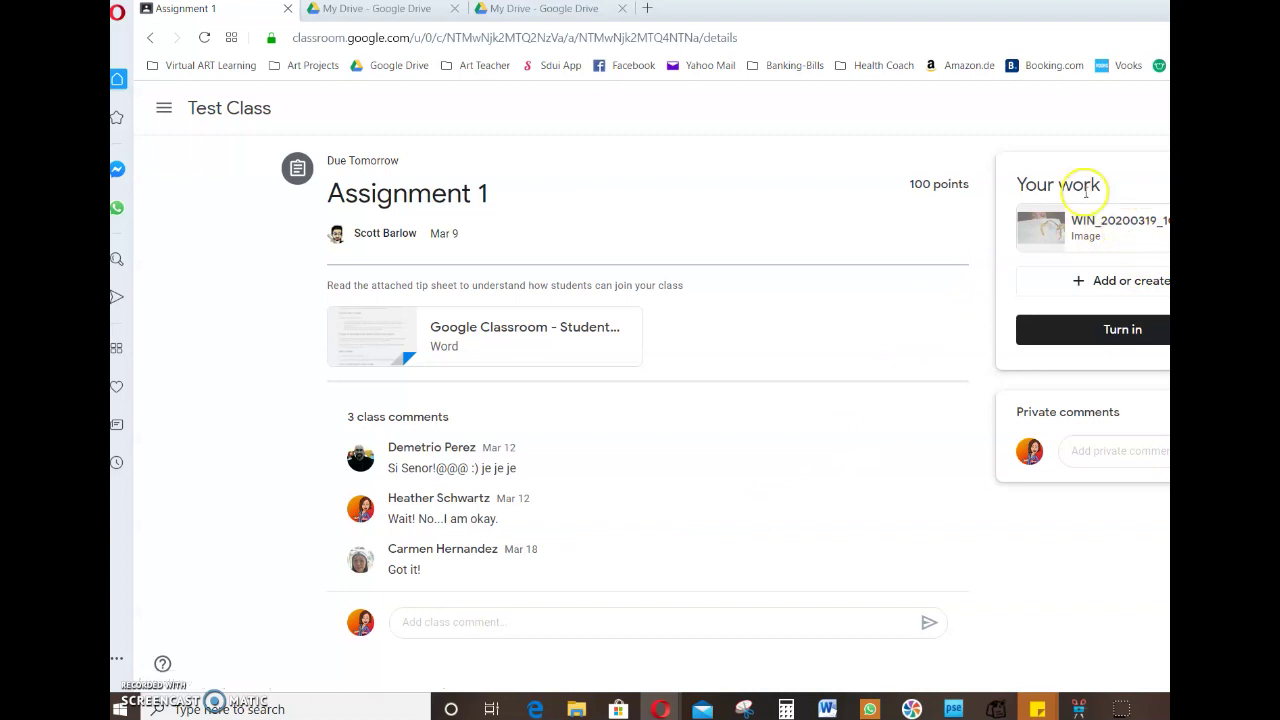
Turn in Assignment 1 and confirm in the 'Turn in your work?' dialog
{"action": "left_click", "coordinate": [1121, 332]}
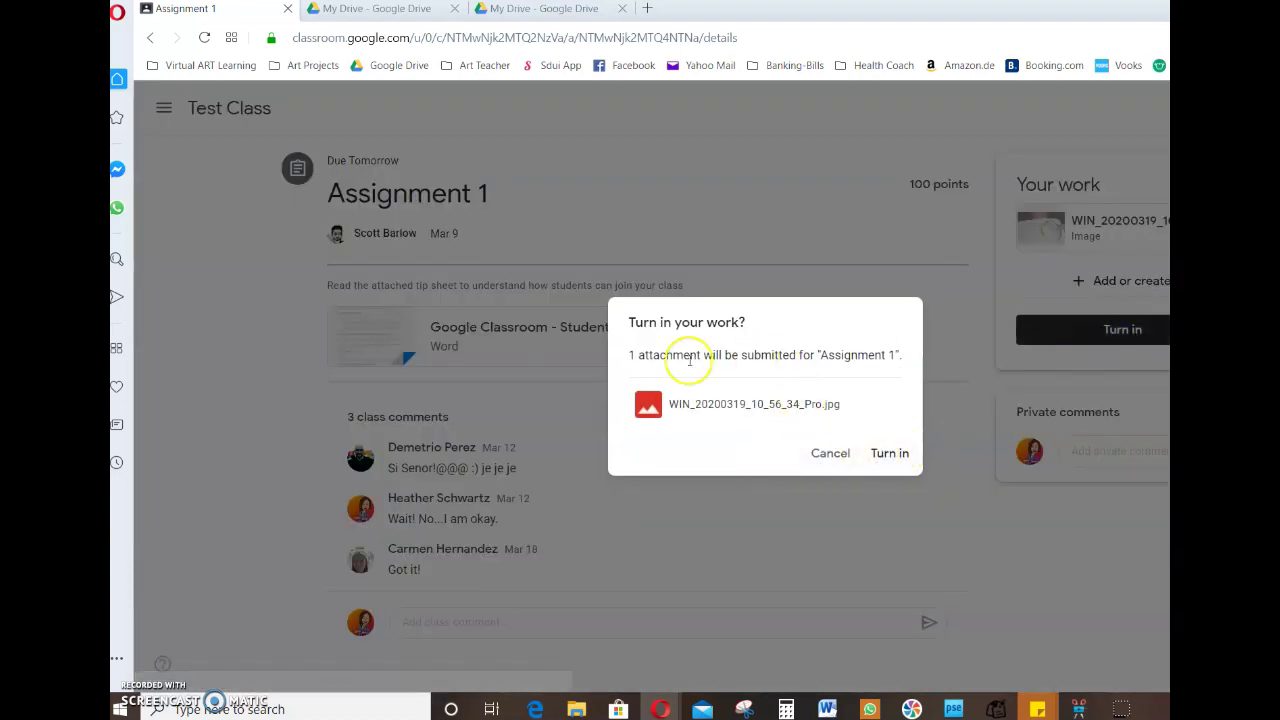
{"action": "left_click", "coordinate": [893, 455]}
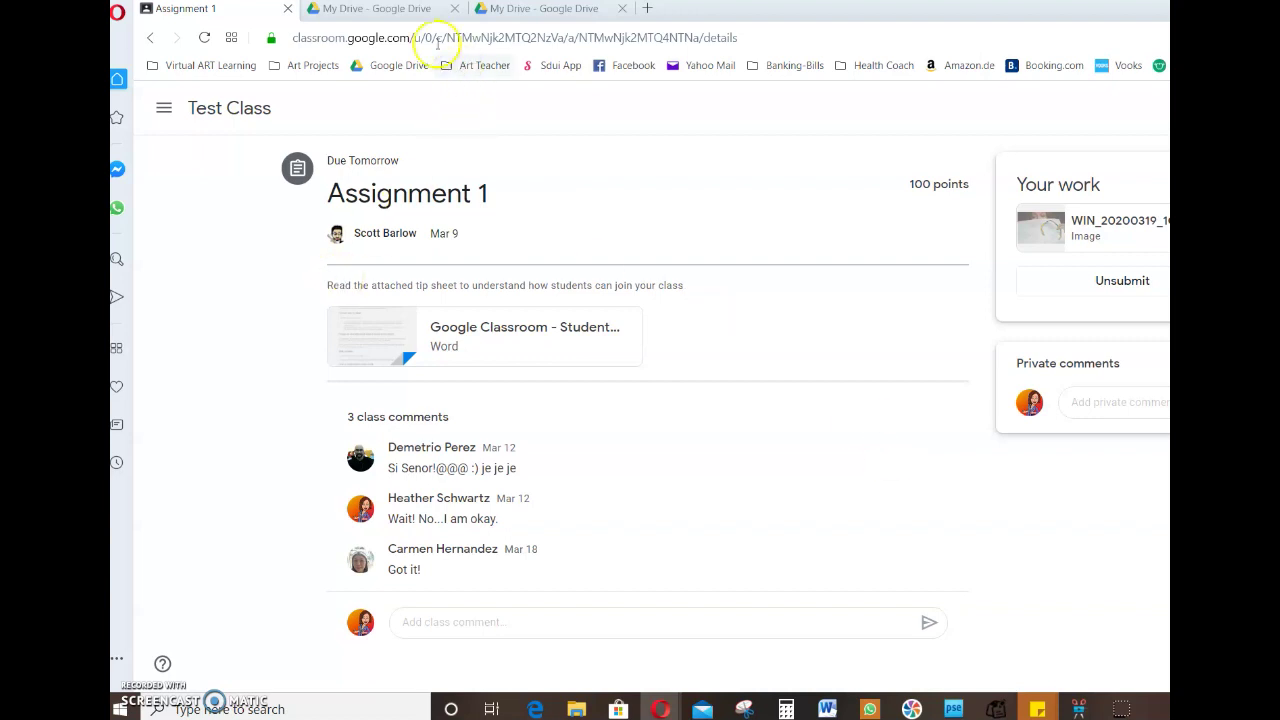
{"action": "left_click", "coordinate": [385, 12]}
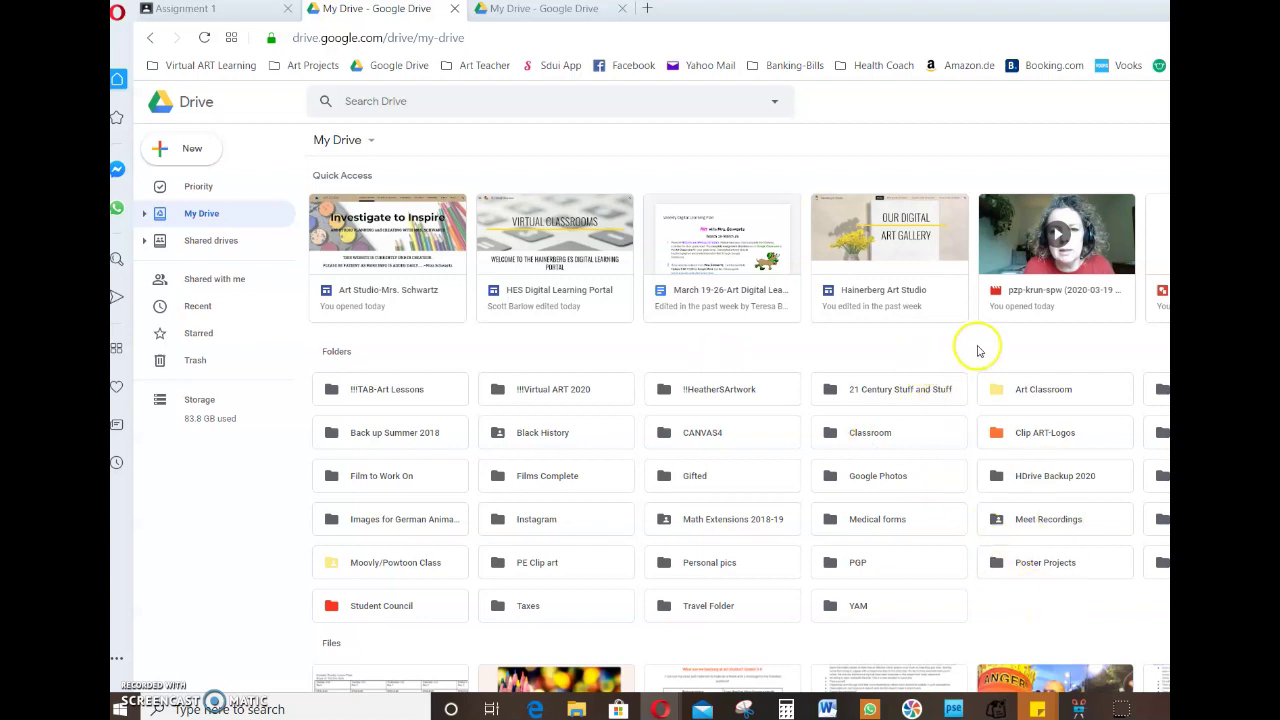
Make a new My Drive folder called 'Virtual Artwork 2020' and open it
{"action": "right_click", "coordinate": [1065, 606]}
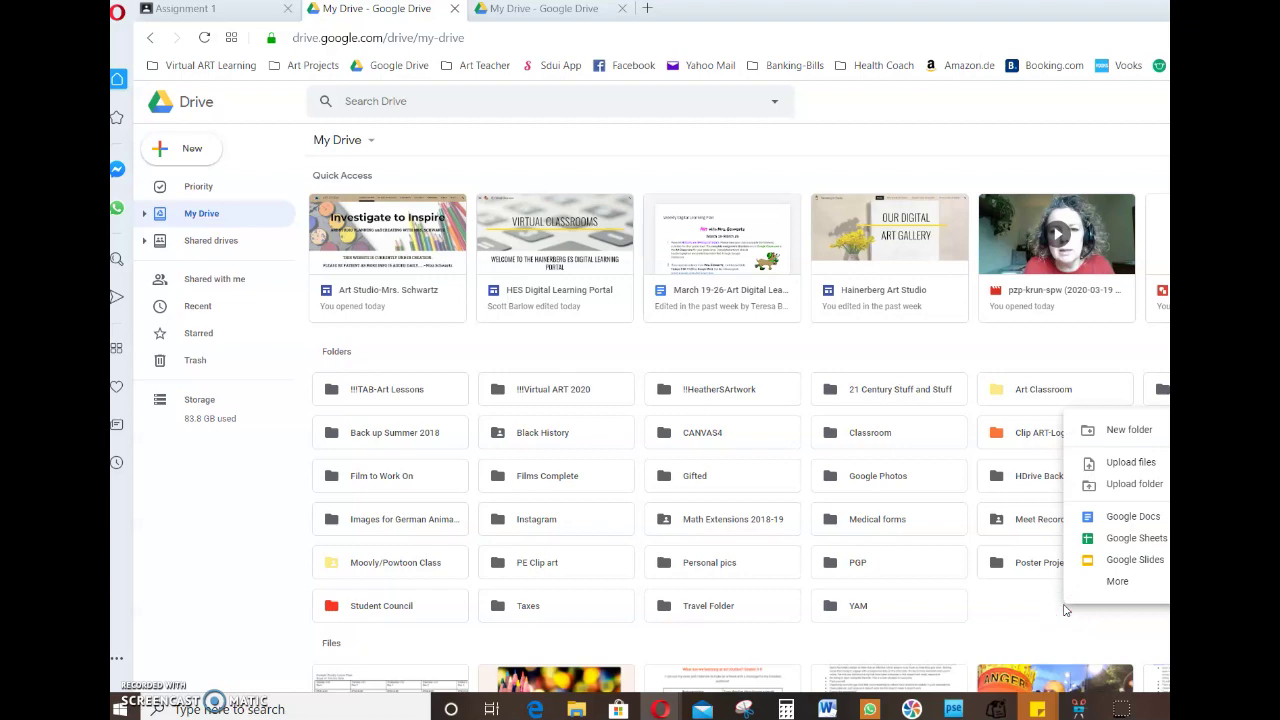
{"action": "left_click", "coordinate": [1130, 432]}
{"action": "type", "text": "Virtual Art"}
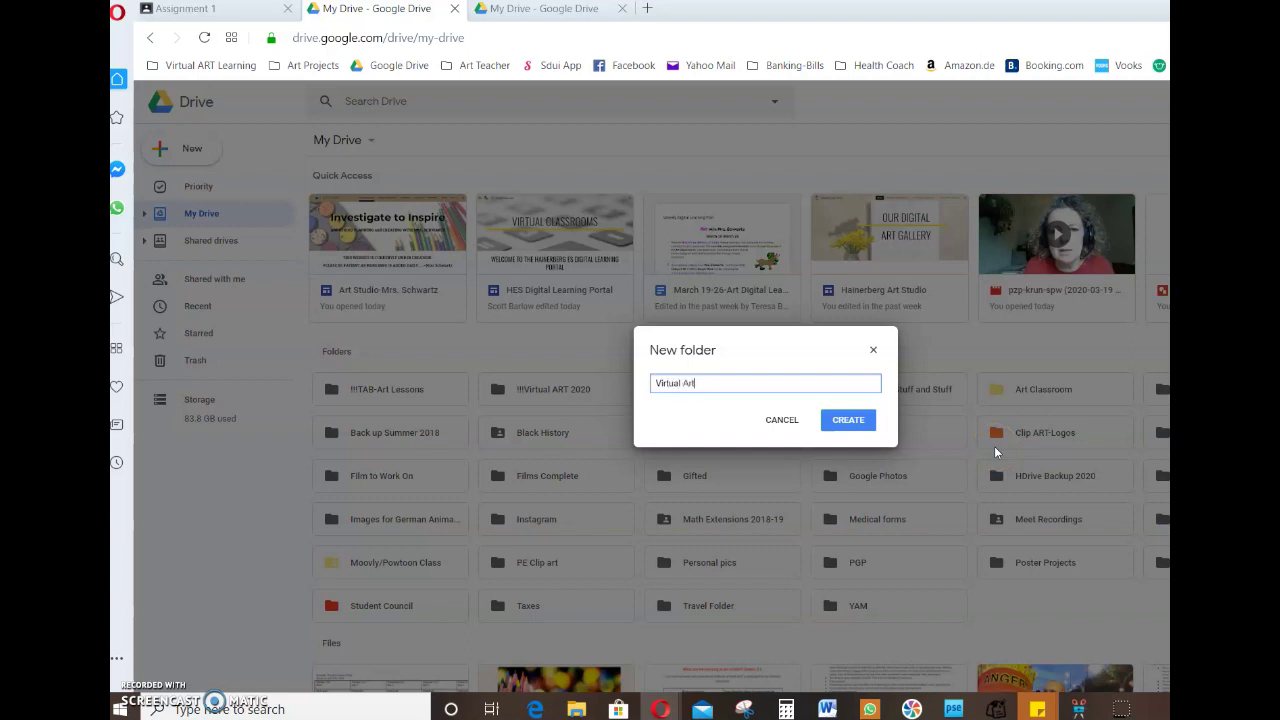
{"action": "type", "text": "work 2020"}
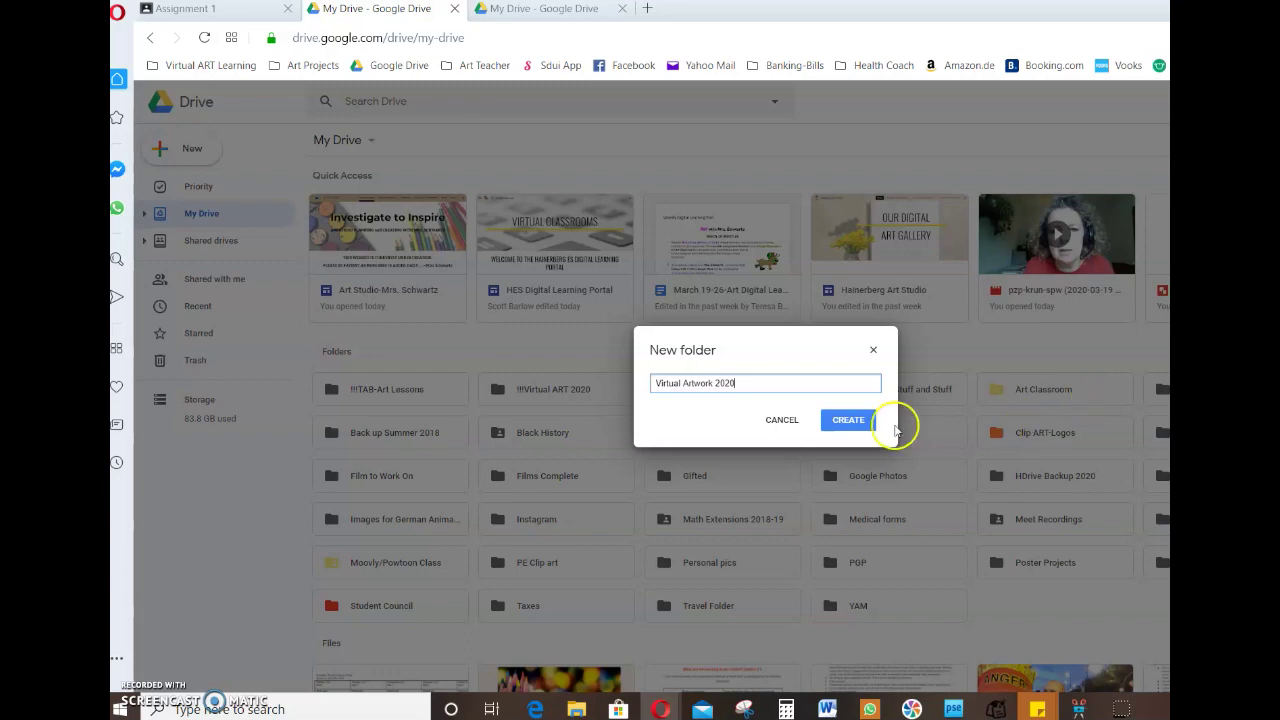
{"action": "left_click", "coordinate": [849, 424]}
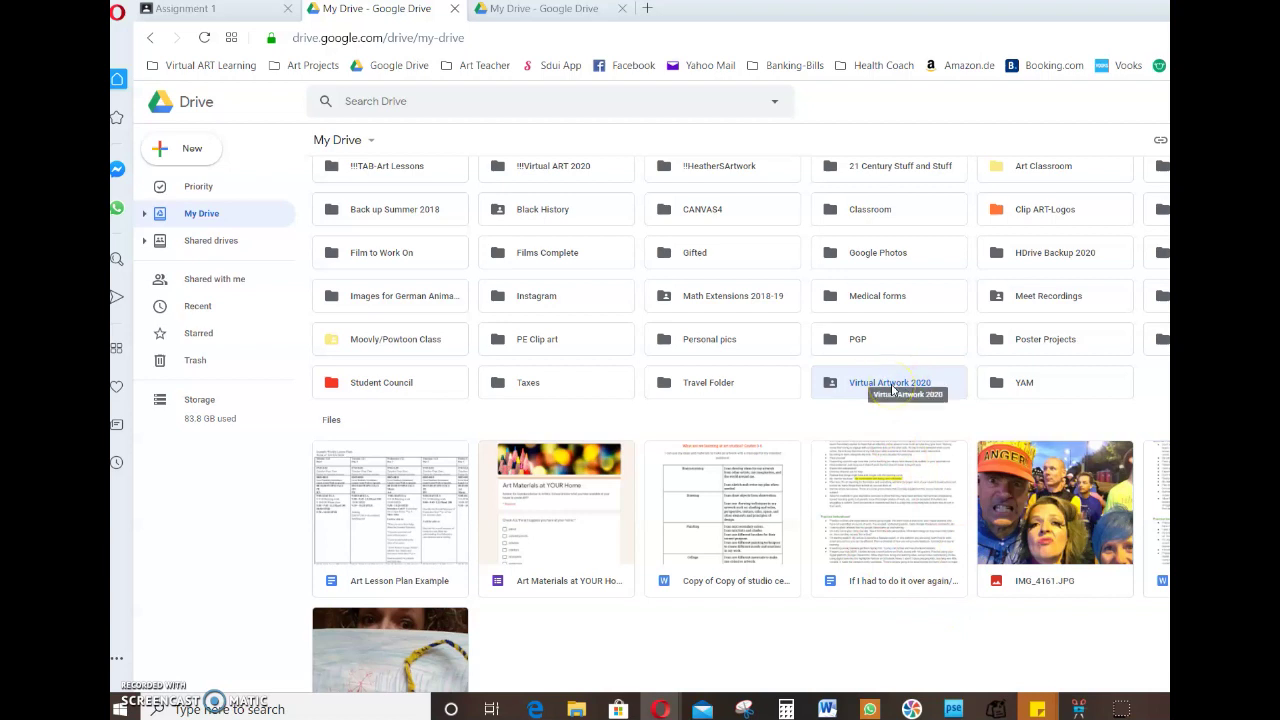
{"action": "double_click", "coordinate": [893, 386]}
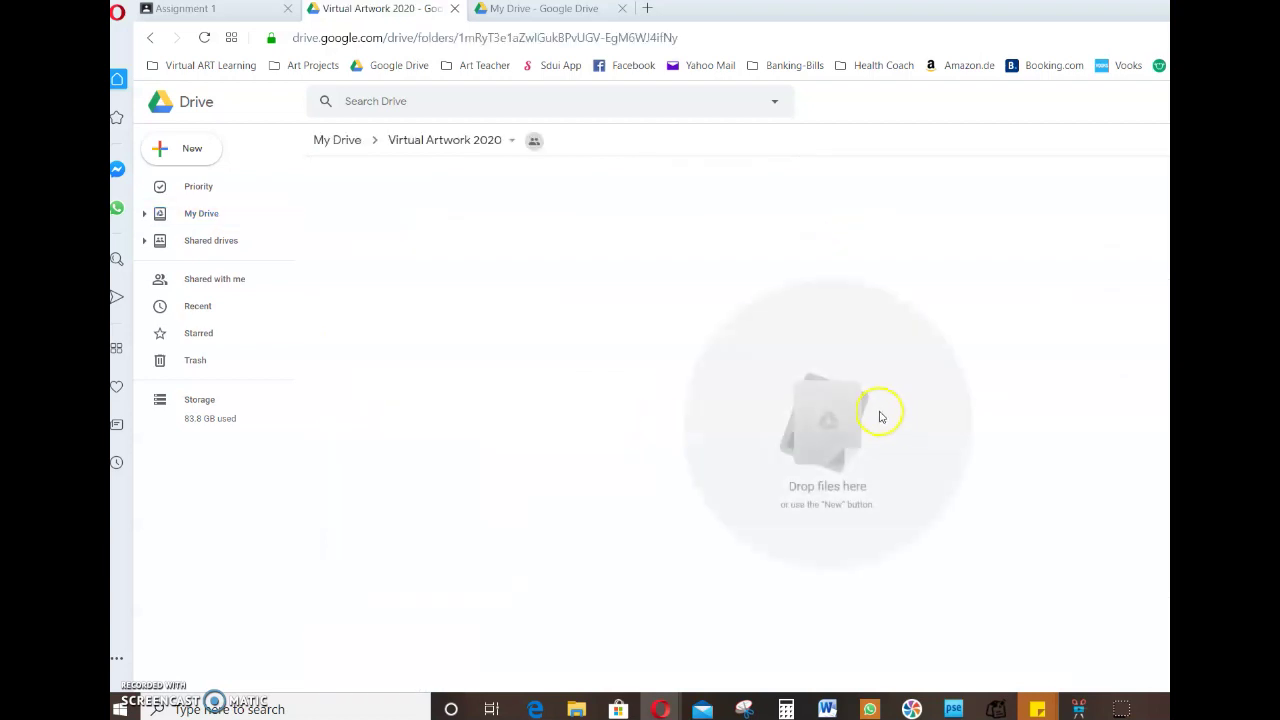
Upload WIN_20200319_10_56_34_Pro from Pictures > Camera Roll into Virtual Artwork 2020, then return to Assignment 1
{"action": "right_click", "coordinate": [880, 417]}
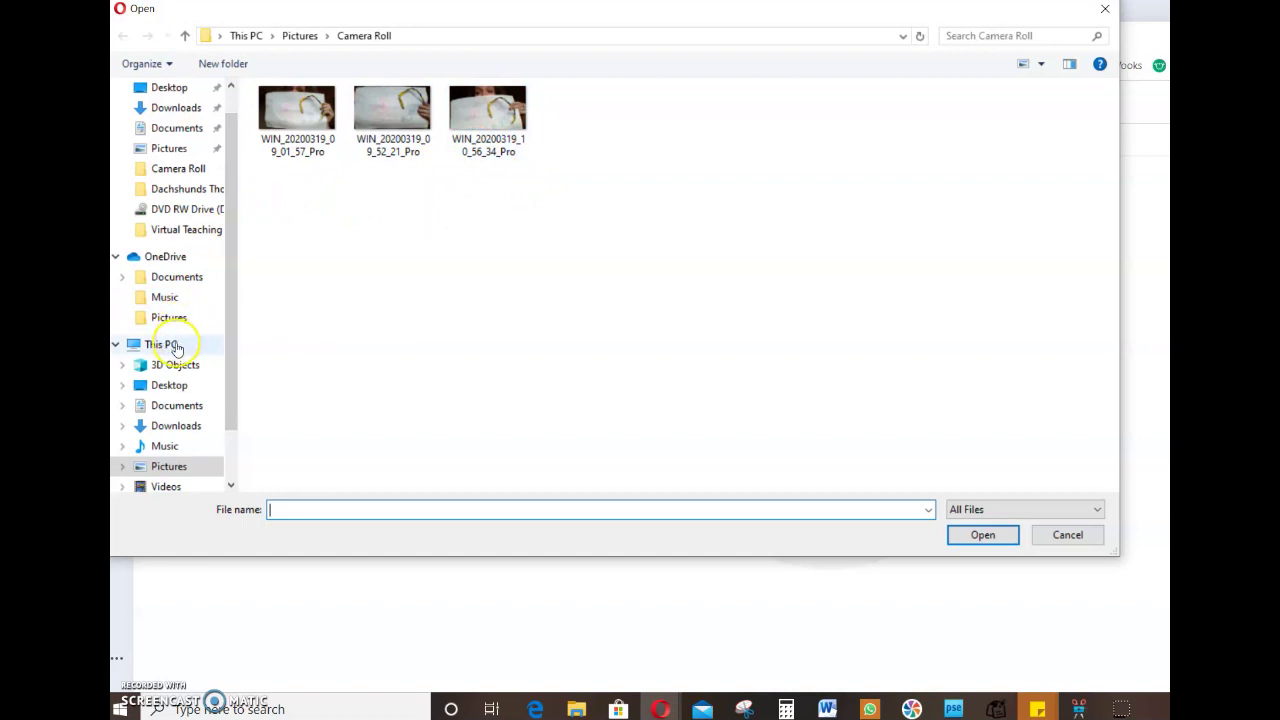
{"action": "left_click", "coordinate": [176, 348]}
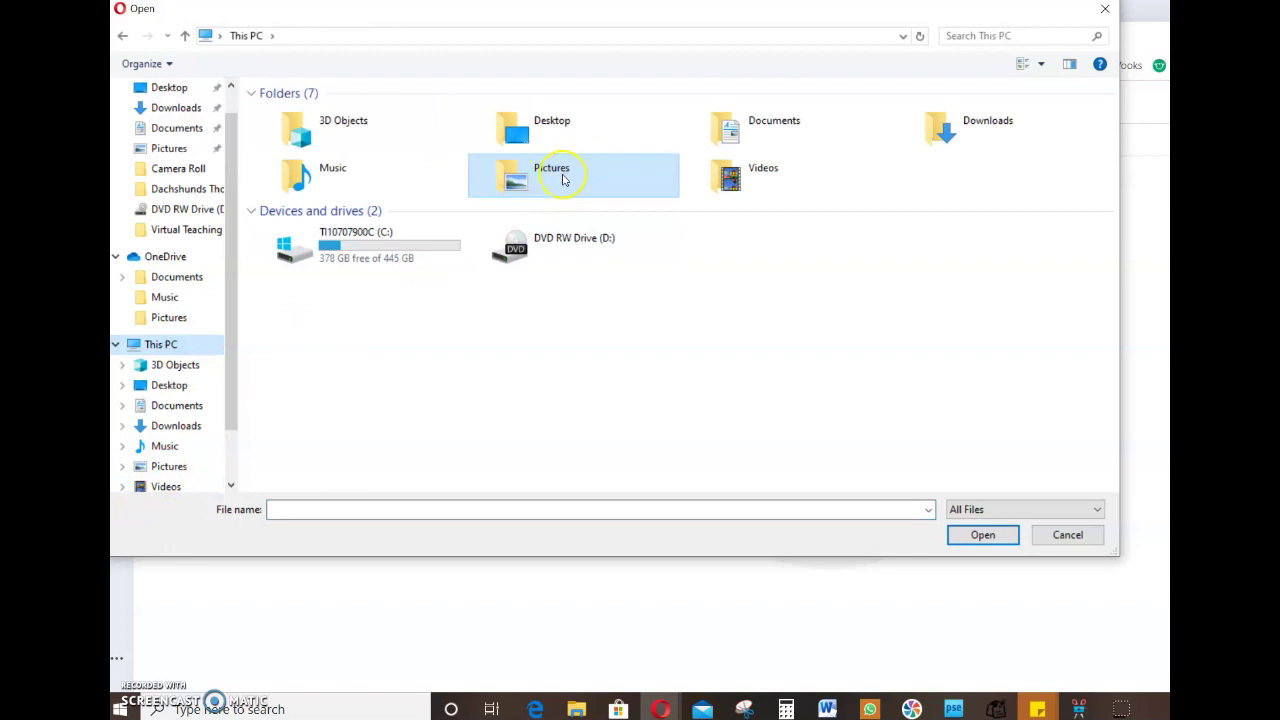
{"action": "double_click", "coordinate": [563, 175]}
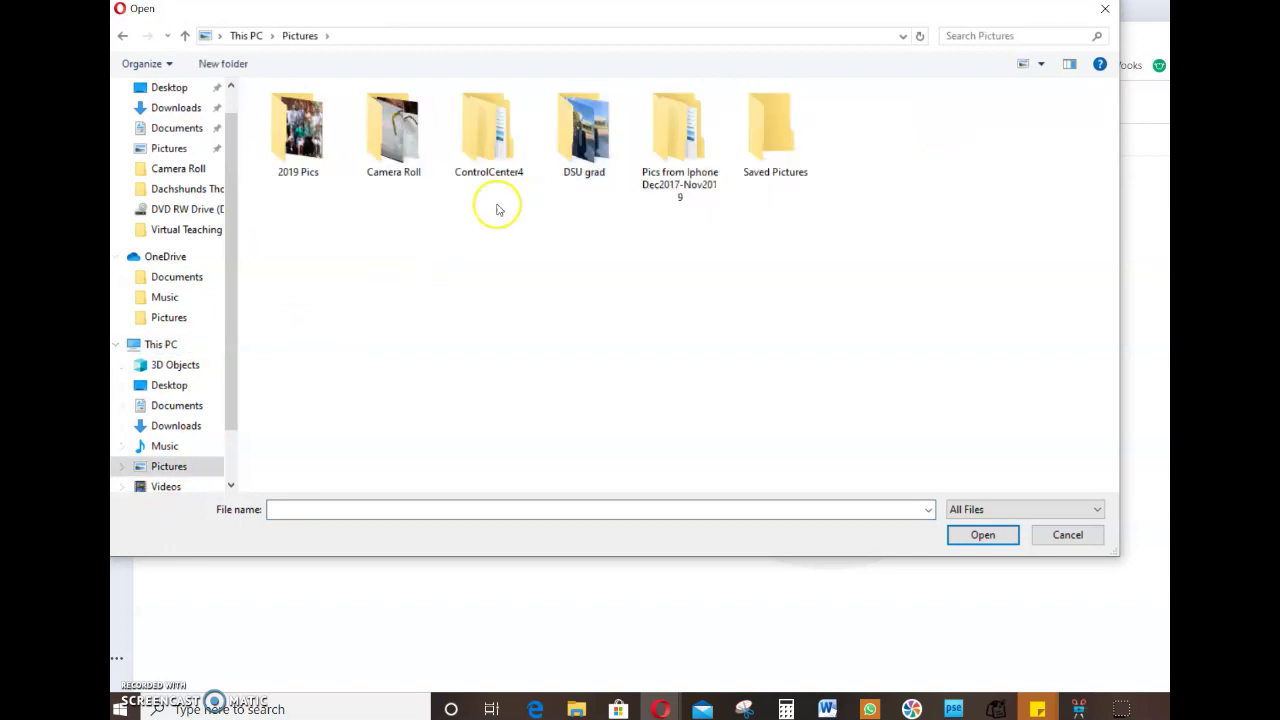
{"action": "double_click", "coordinate": [397, 162]}
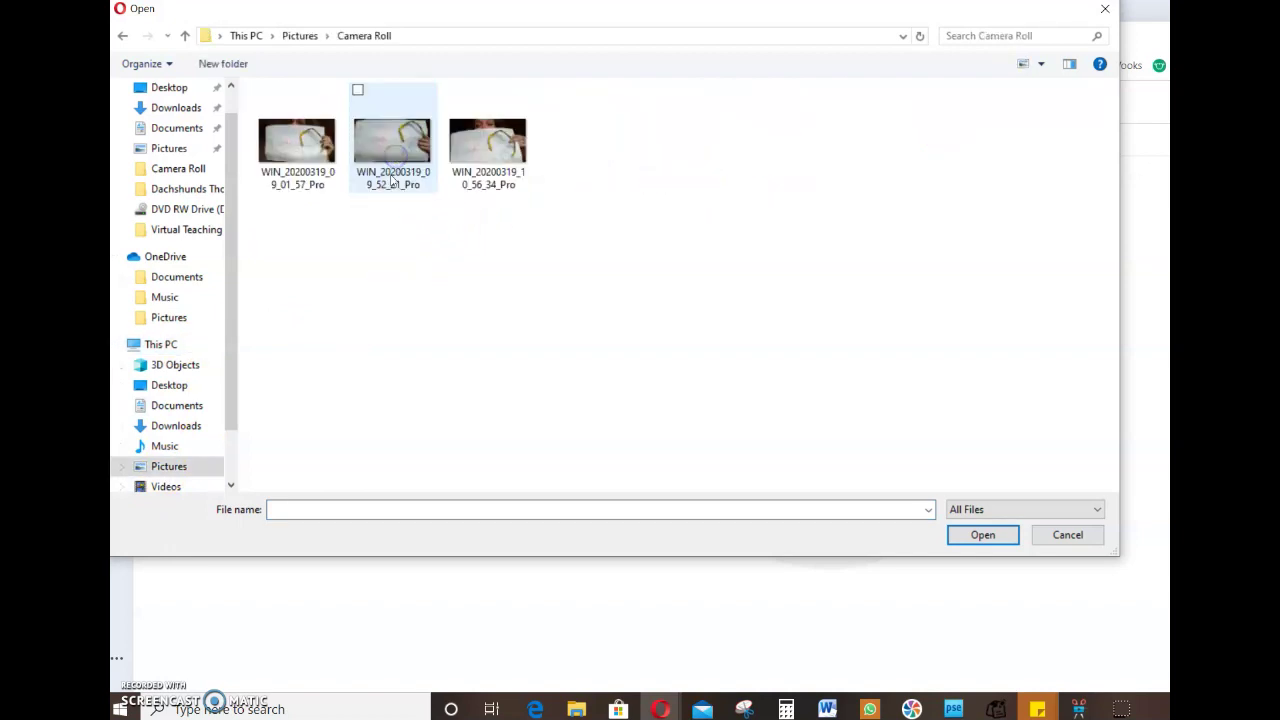
{"action": "left_click", "coordinate": [453, 91]}
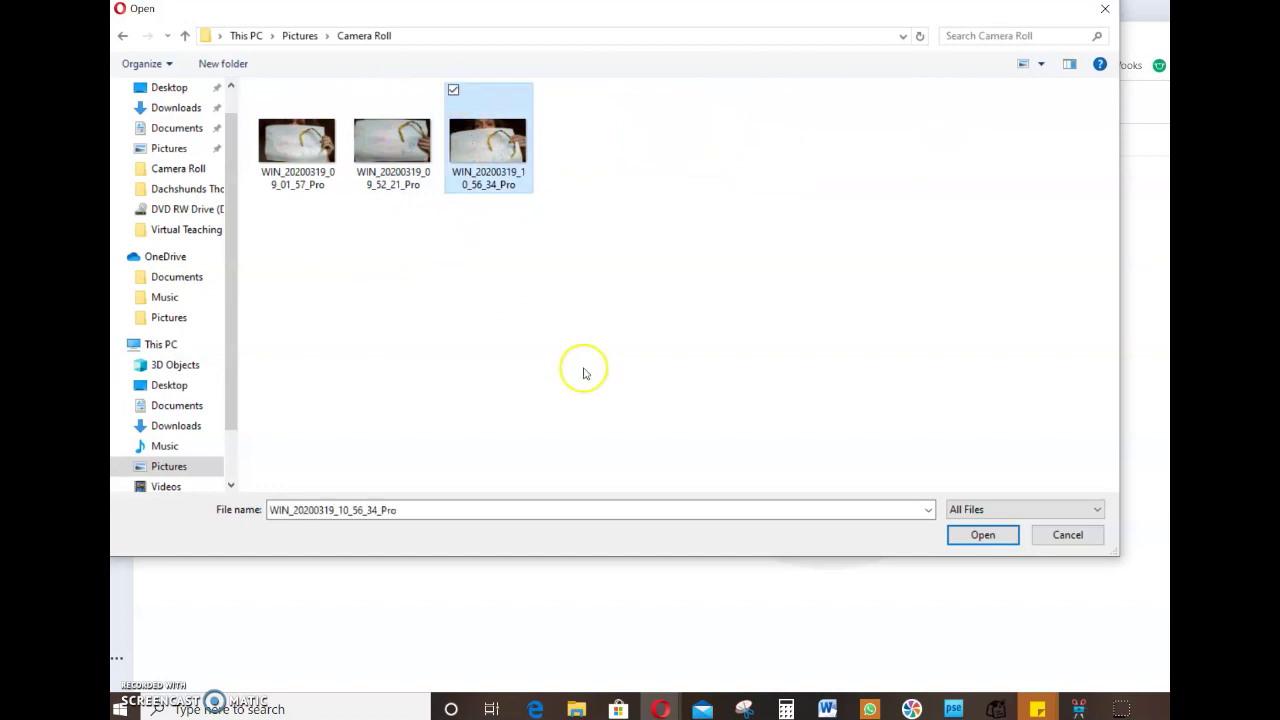
{"action": "left_click", "coordinate": [983, 534]}
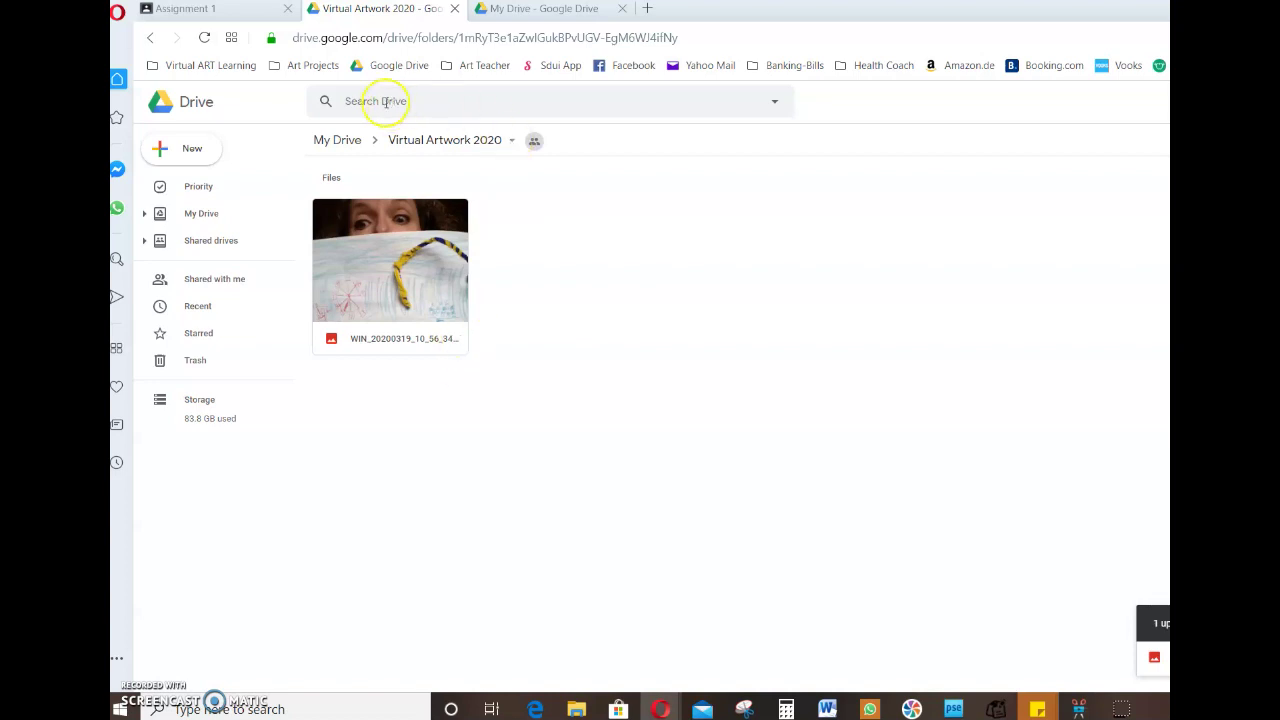
{"action": "left_click", "coordinate": [241, 11]}
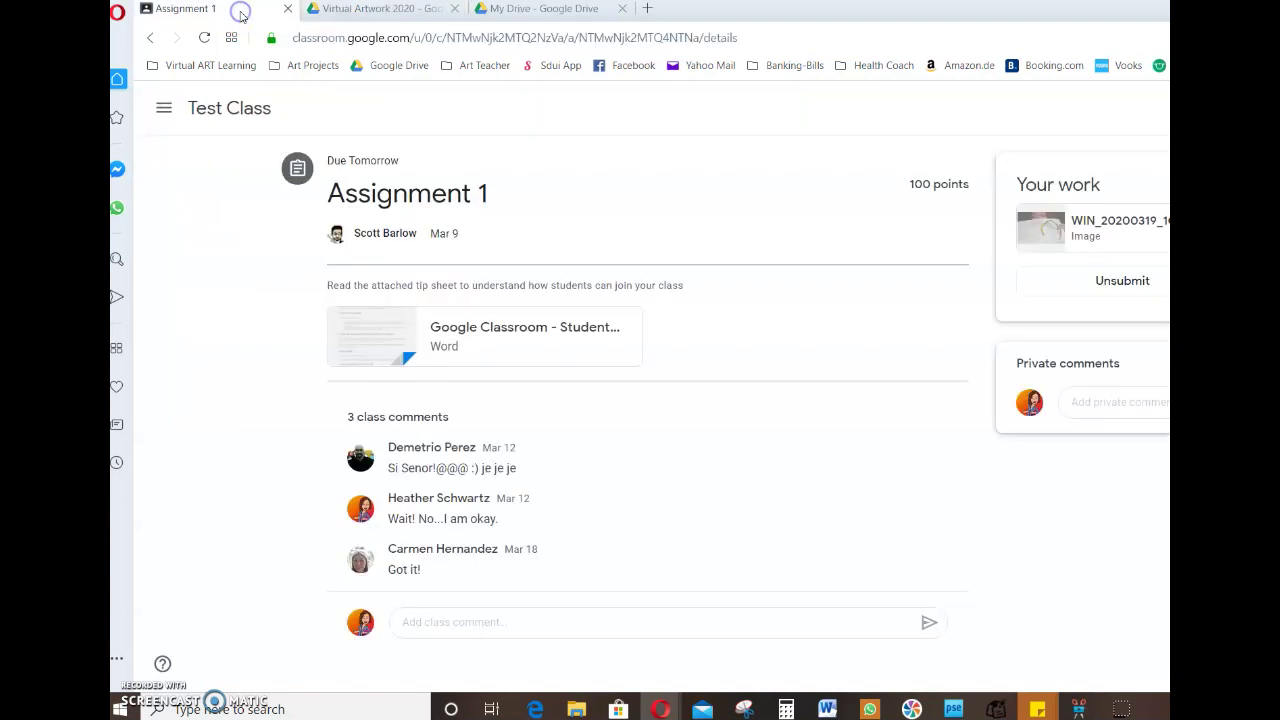
Unsubmit Assignment 1 with confirmation and delete its old attached drawing photo
{"action": "left_click", "coordinate": [1124, 283]}
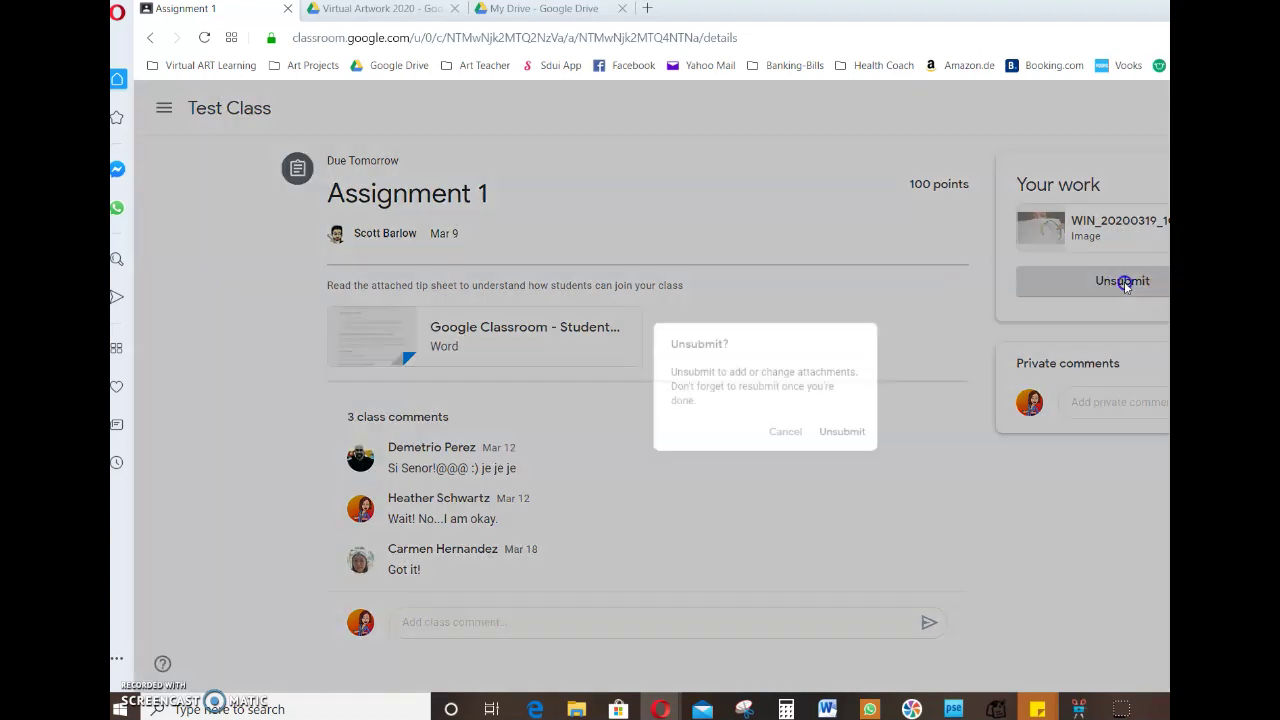
{"action": "left_click", "coordinate": [856, 441]}
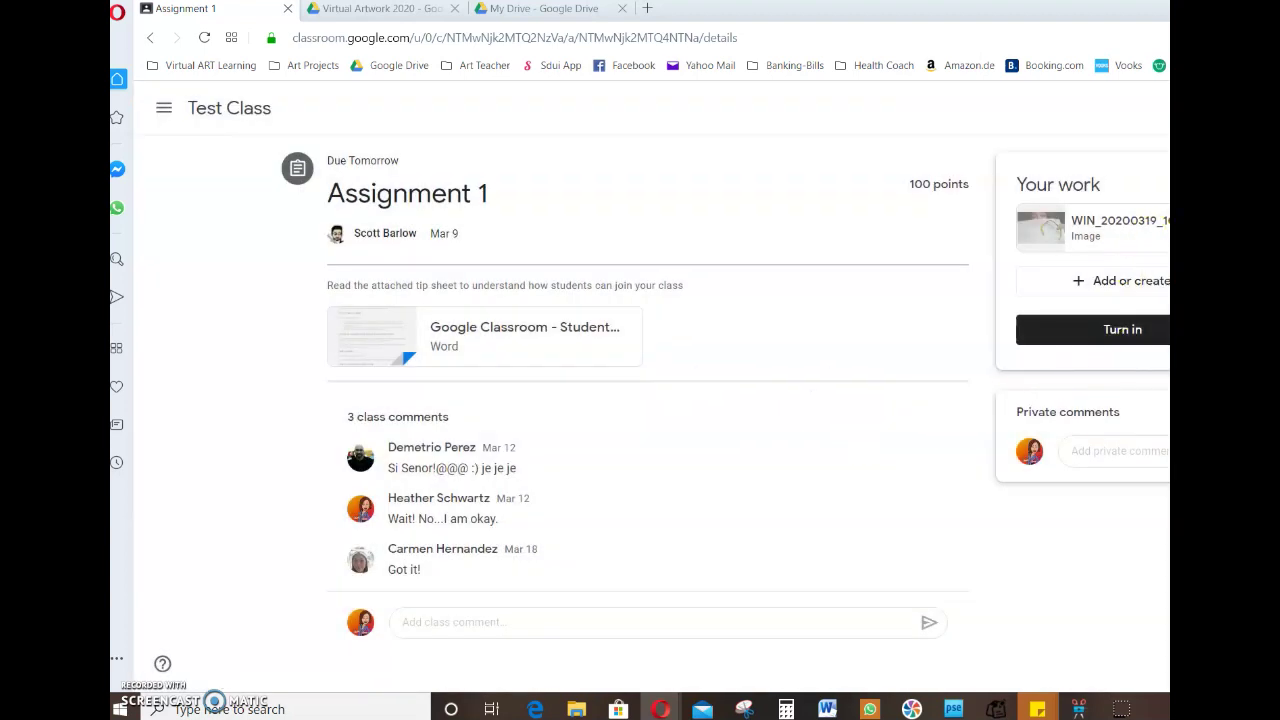
{"action": "left_click", "coordinate": [1150, 226]}
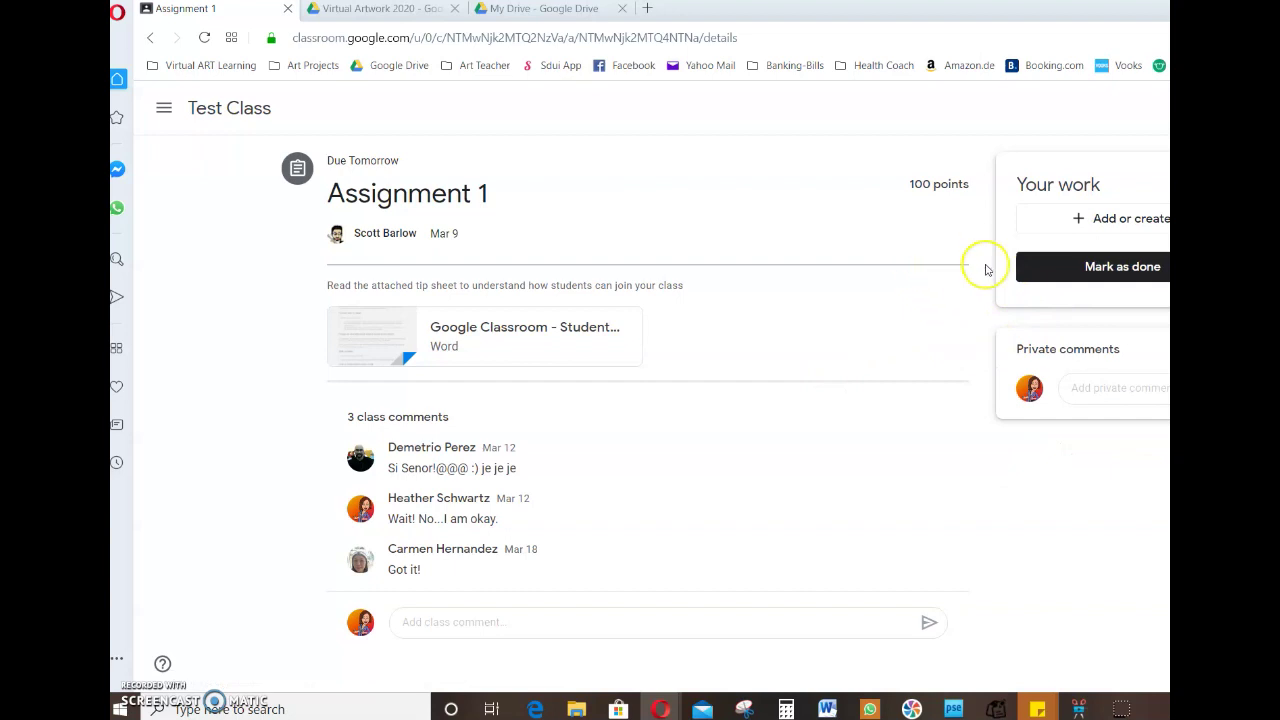
Add the latest Drive copy of WIN_20200319_10_56_34_Pro.jpg to Assignment 1, then turn in and confirm
{"action": "left_click", "coordinate": [1134, 220]}
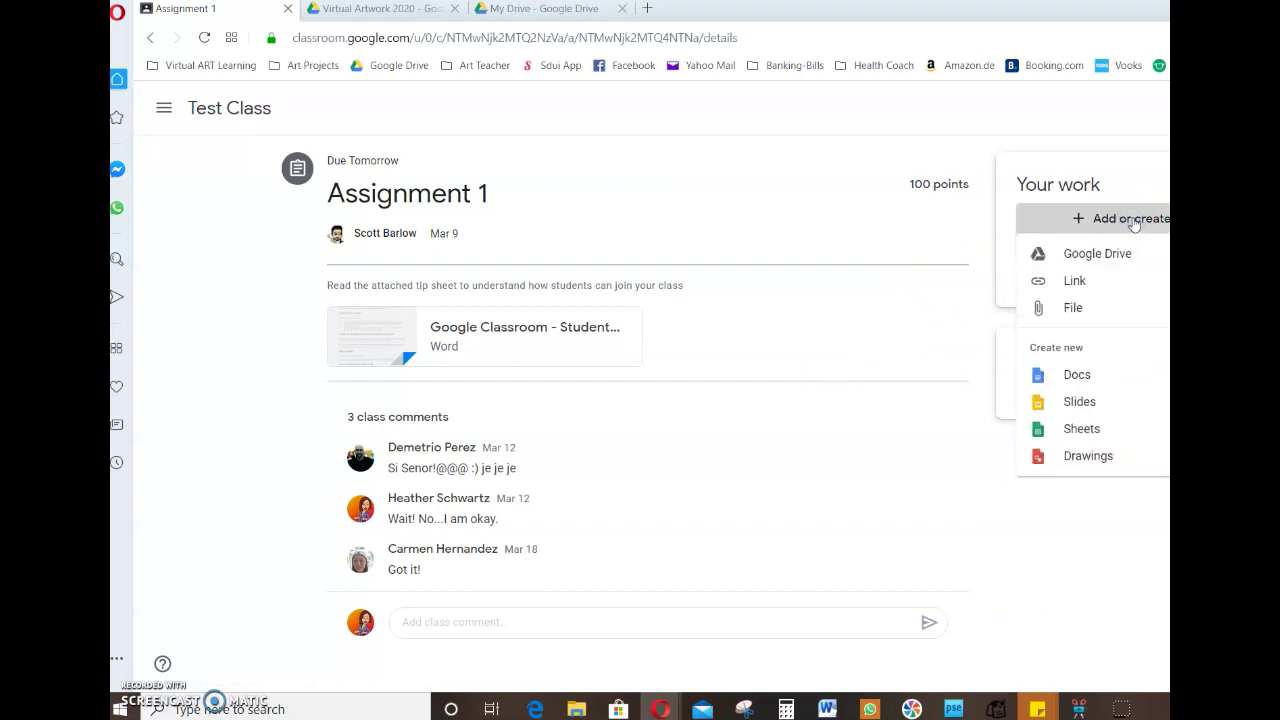
{"action": "left_click", "coordinate": [1092, 311]}
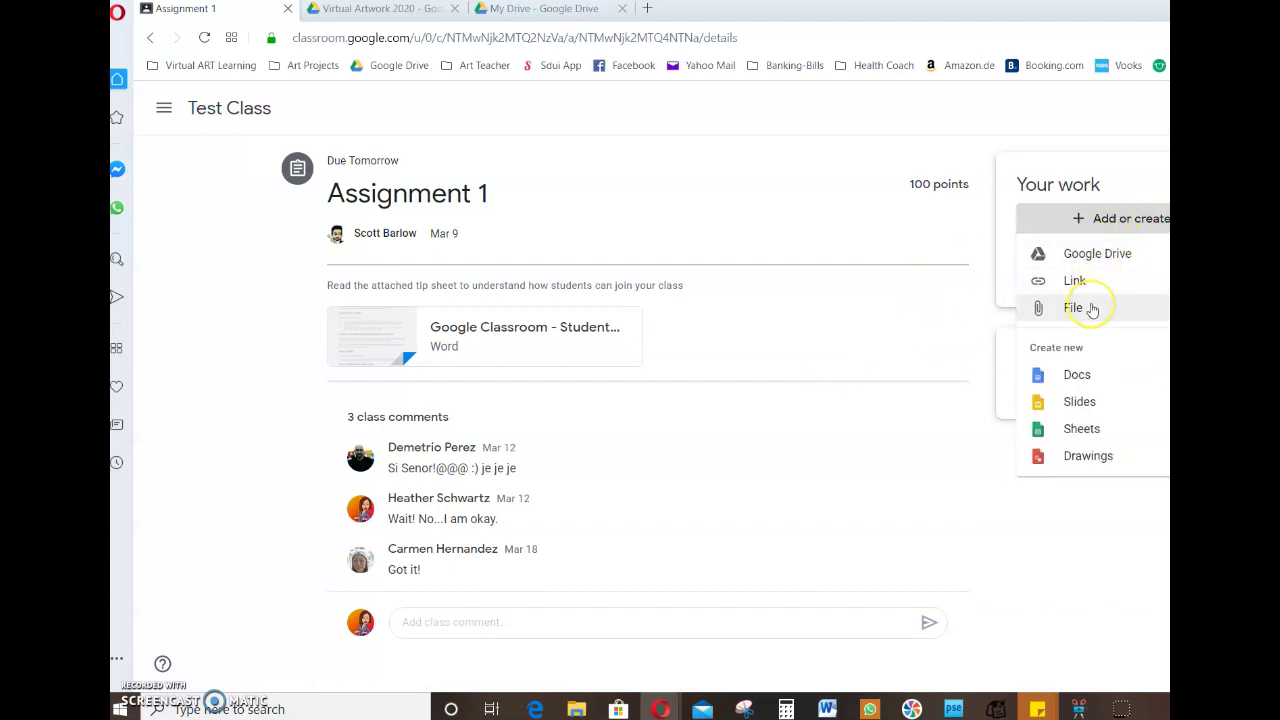
{"action": "left_click", "coordinate": [1118, 258]}
{"action": "left_click", "coordinate": [1118, 258]}
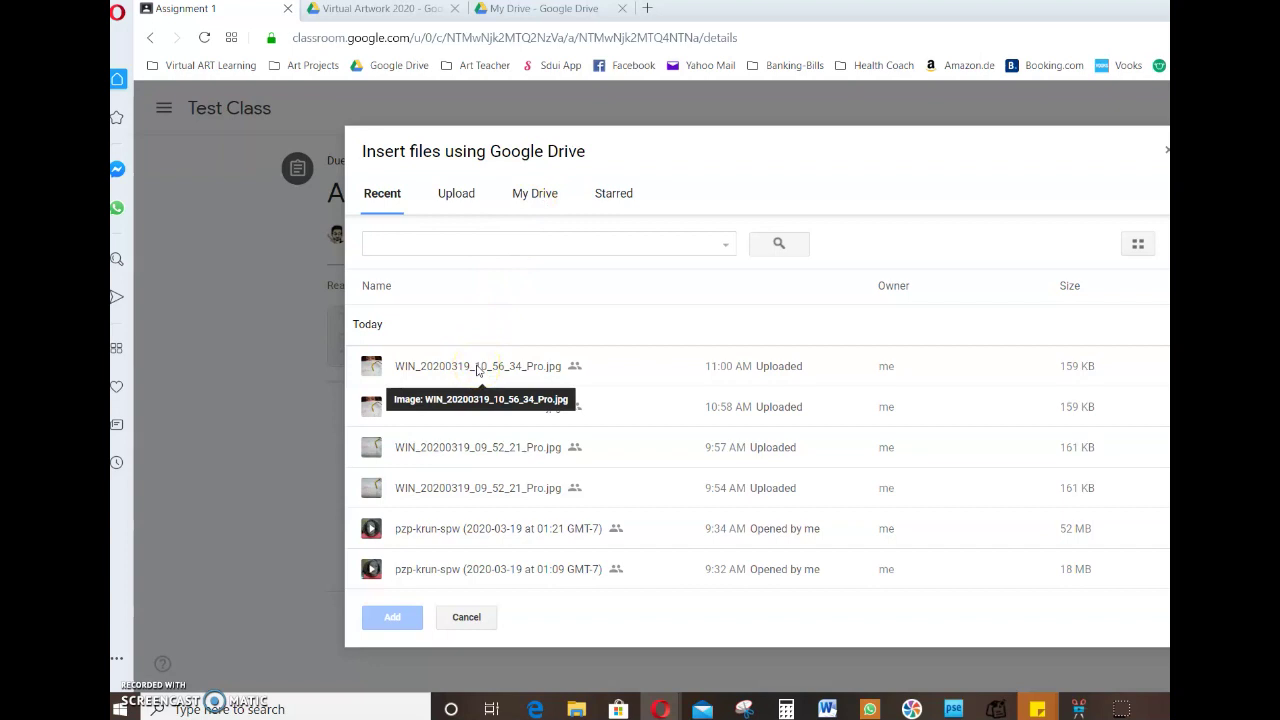
{"action": "left_click", "coordinate": [478, 368]}
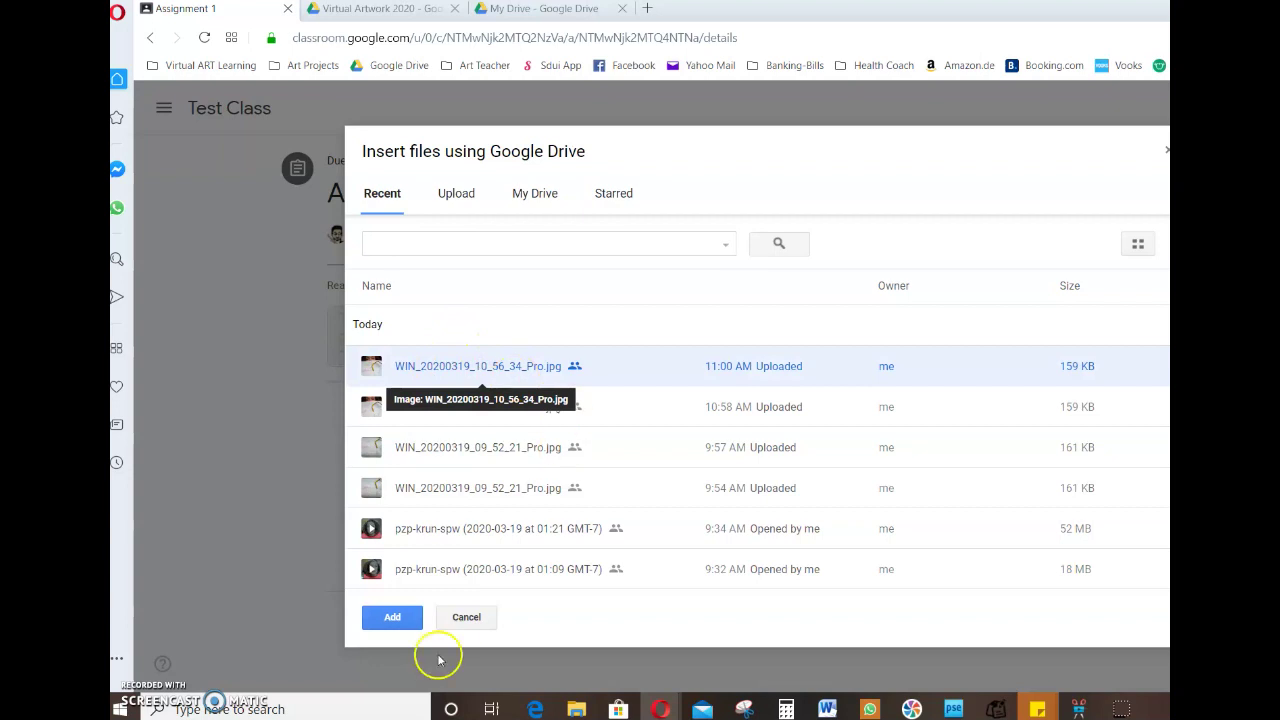
{"action": "left_click", "coordinate": [394, 618]}
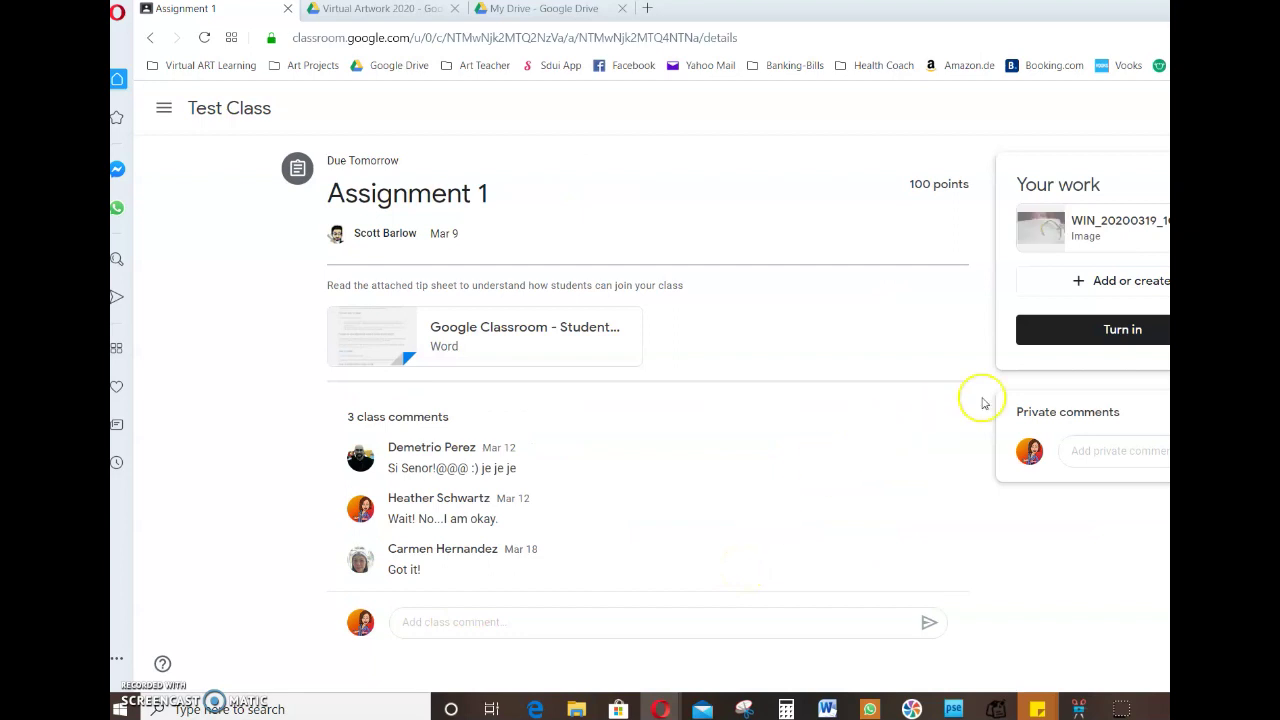
{"action": "left_click", "coordinate": [1134, 338]}
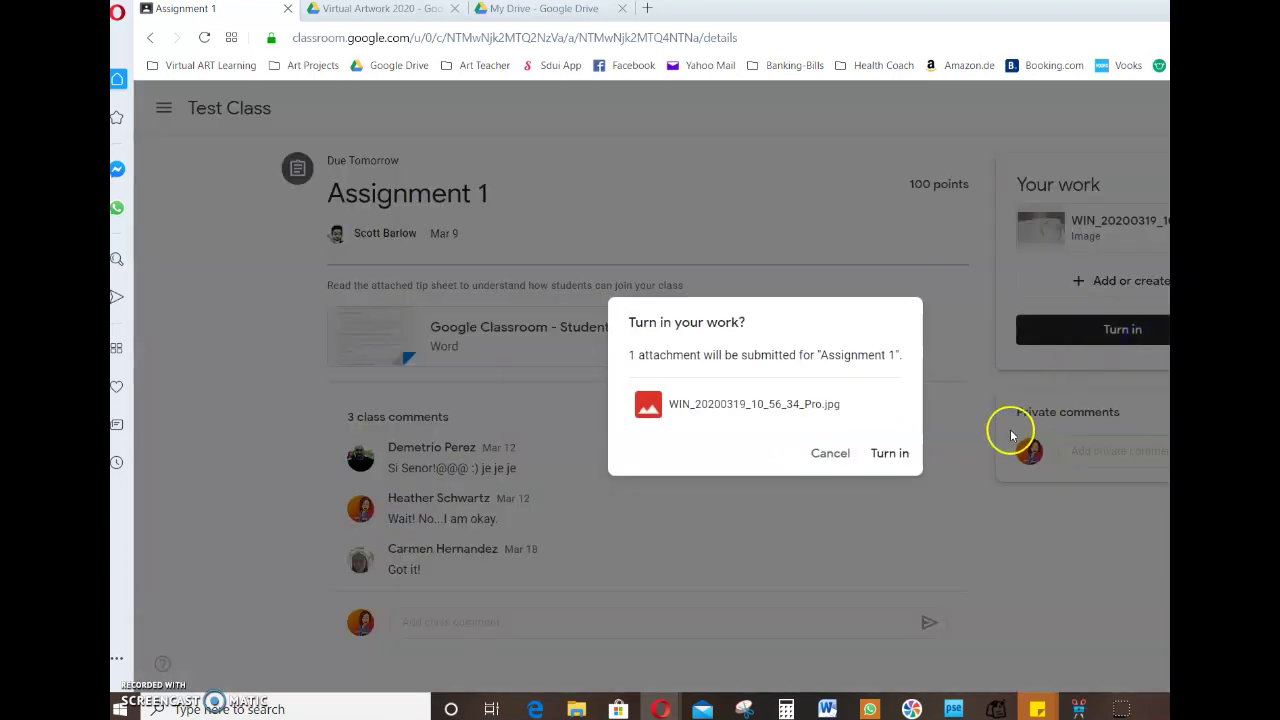
{"action": "left_click", "coordinate": [889, 453]}
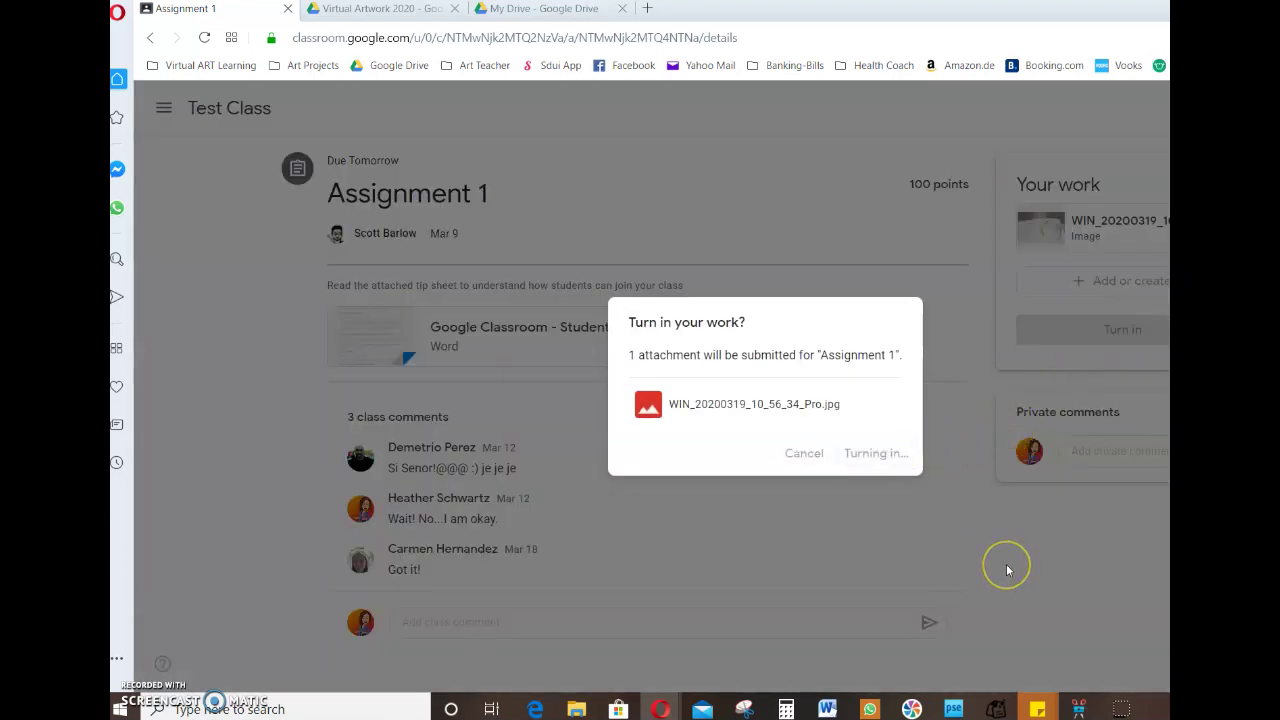